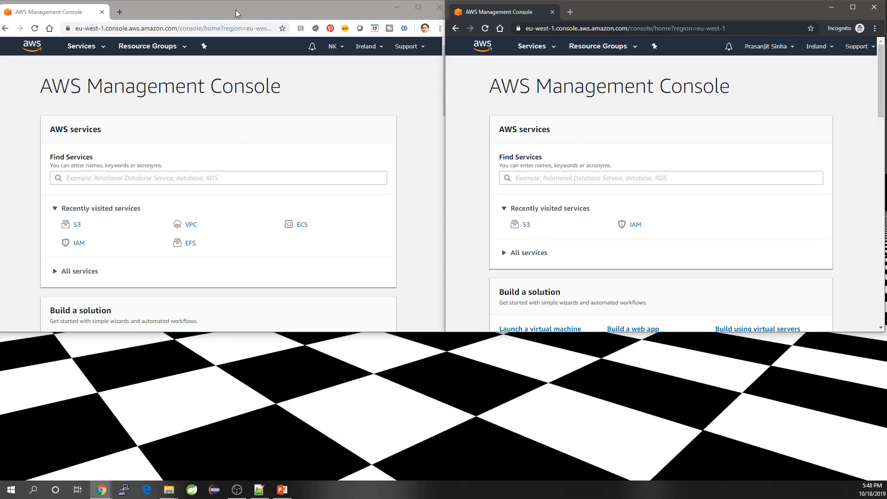
Maximize the second account's console window and open IAM from recently visited services
double_click(640, 12)
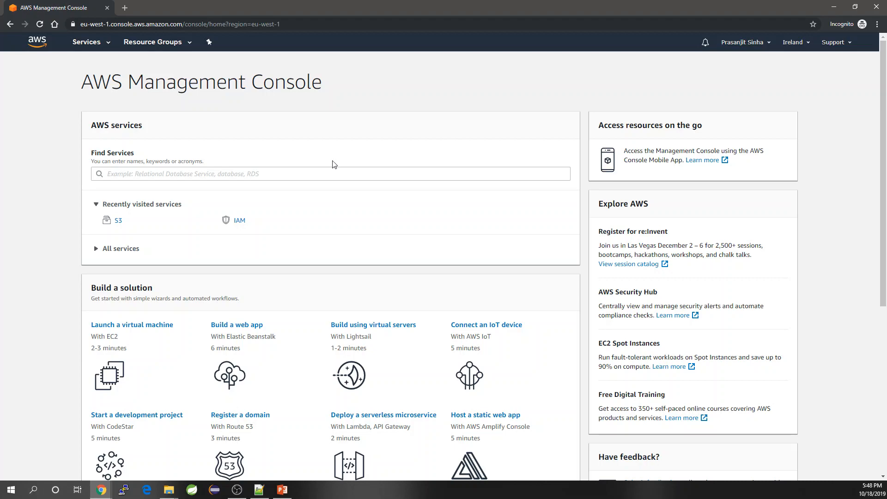
left_click(239, 224)
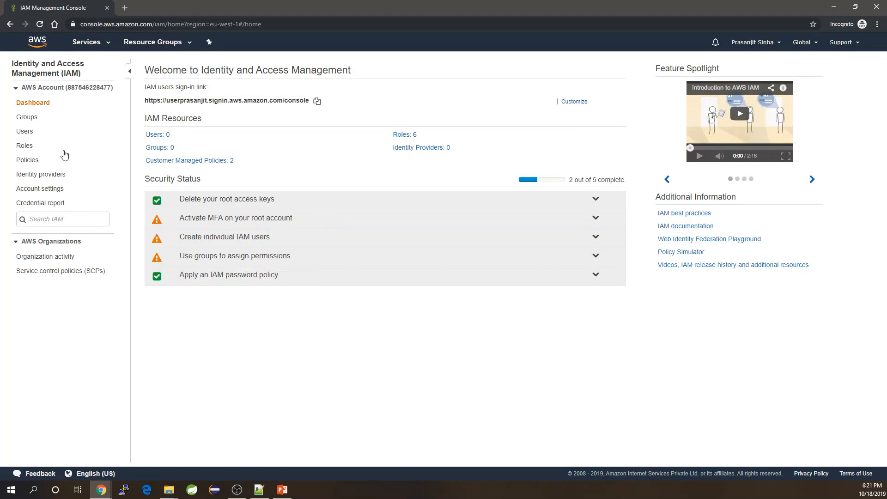
Start adding a new IAM user from the Users list and enter its user name
left_click(22, 134)
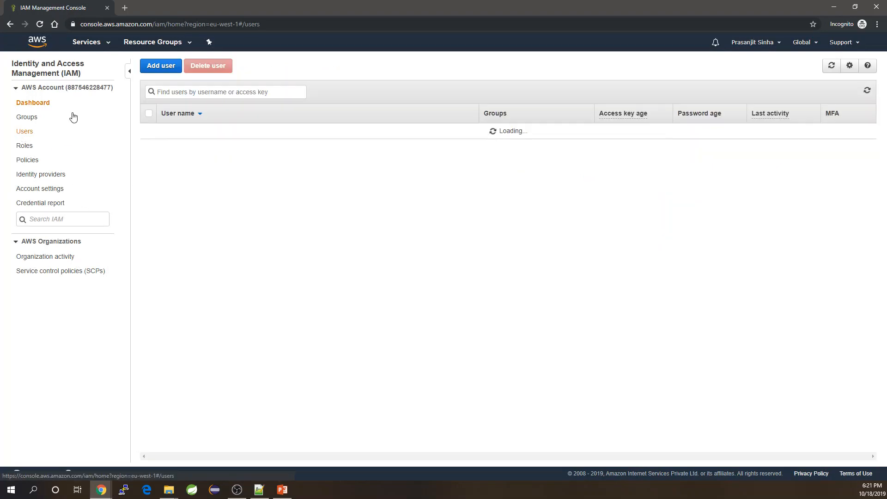
left_click(163, 66)
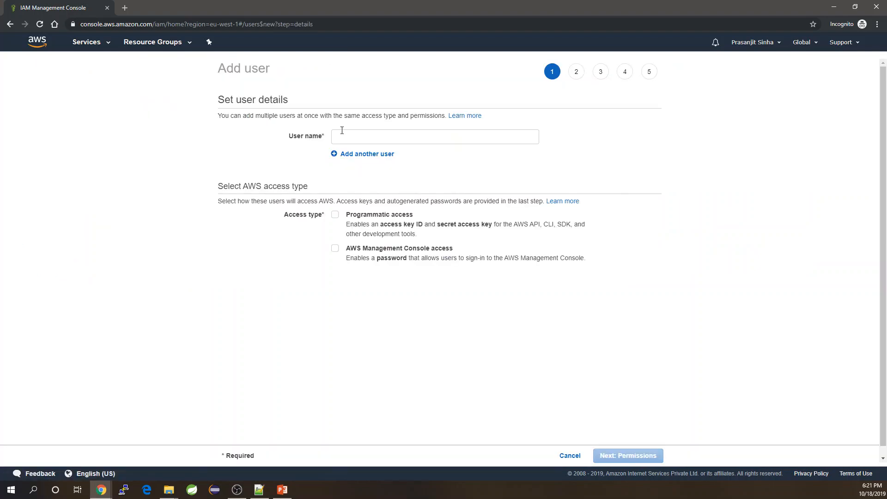
left_click(345, 138)
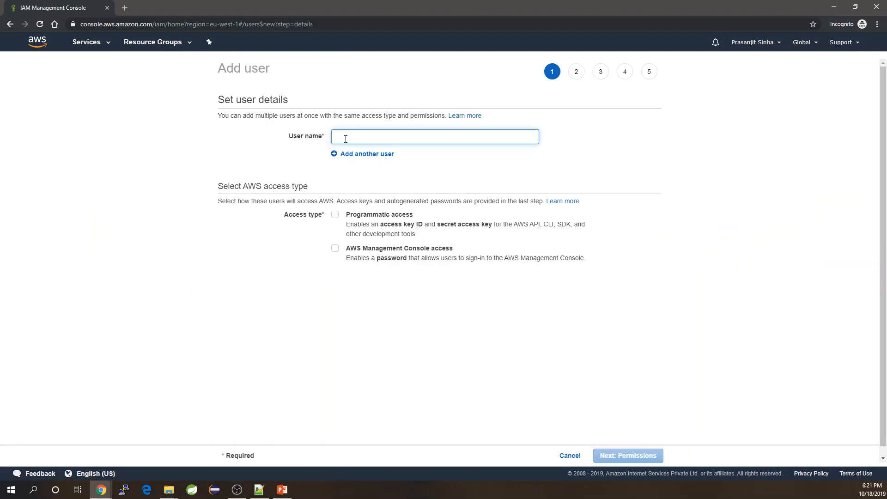
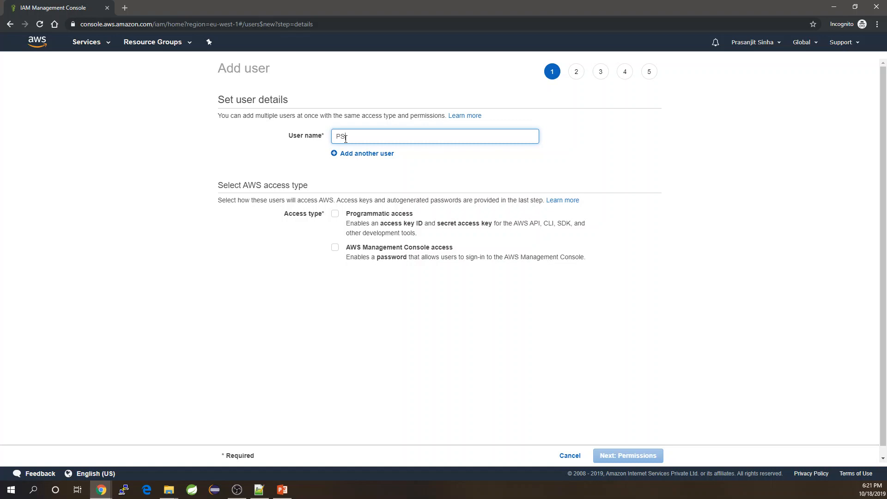
Give the user programmatic and console access with a custom password and no forced reset
left_click(335, 213)
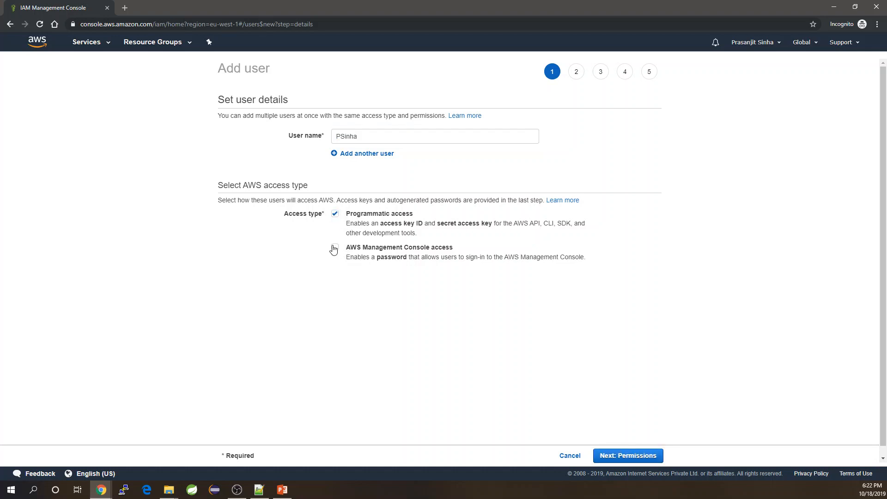
left_click(334, 247)
left_click(336, 289)
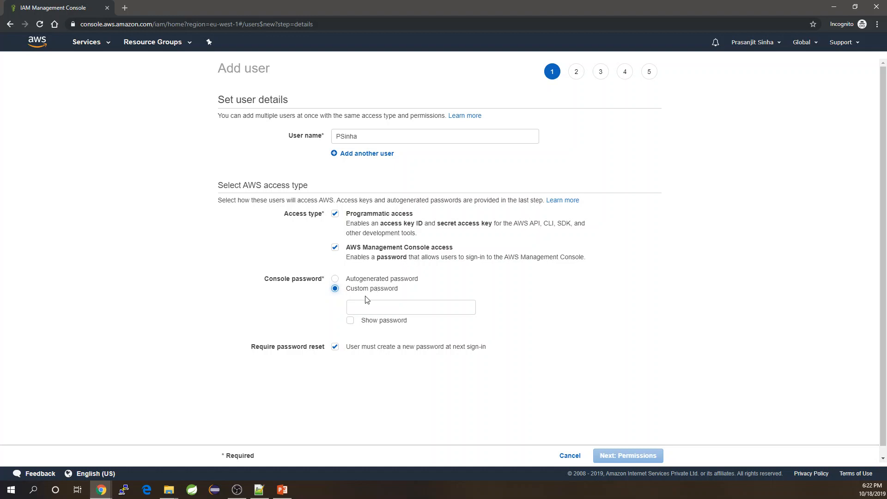
left_click(369, 309)
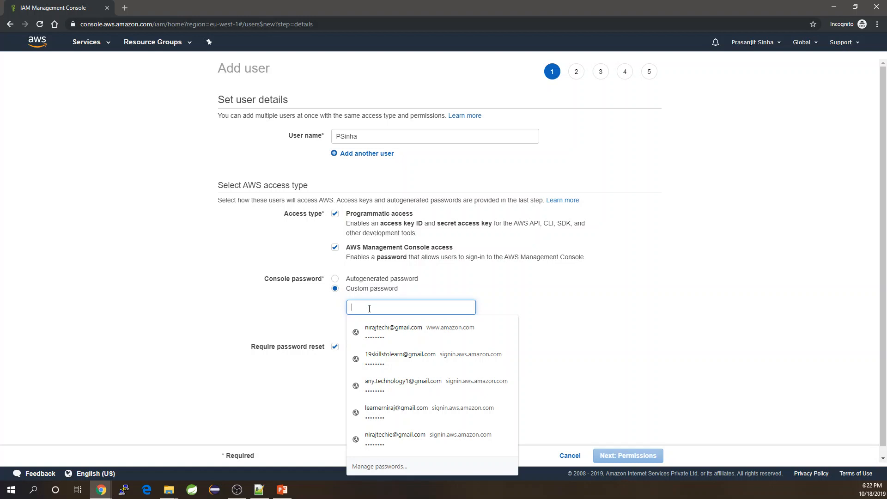
type("P")
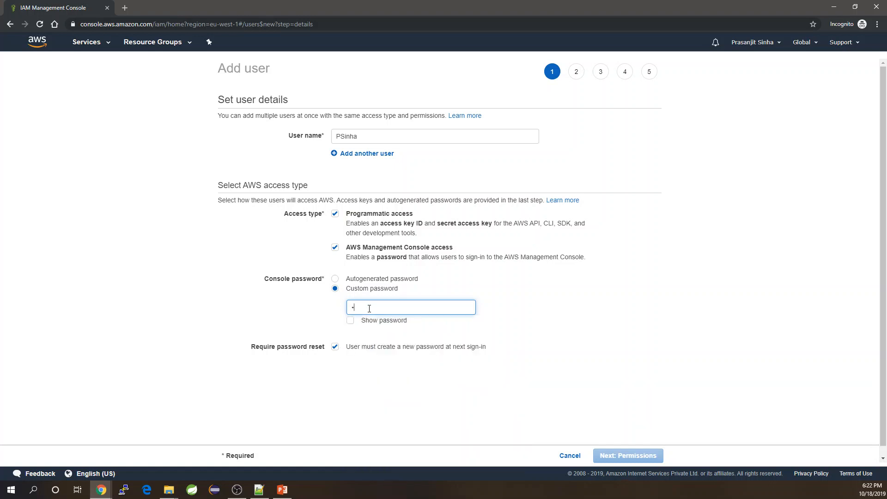
type("••••••")
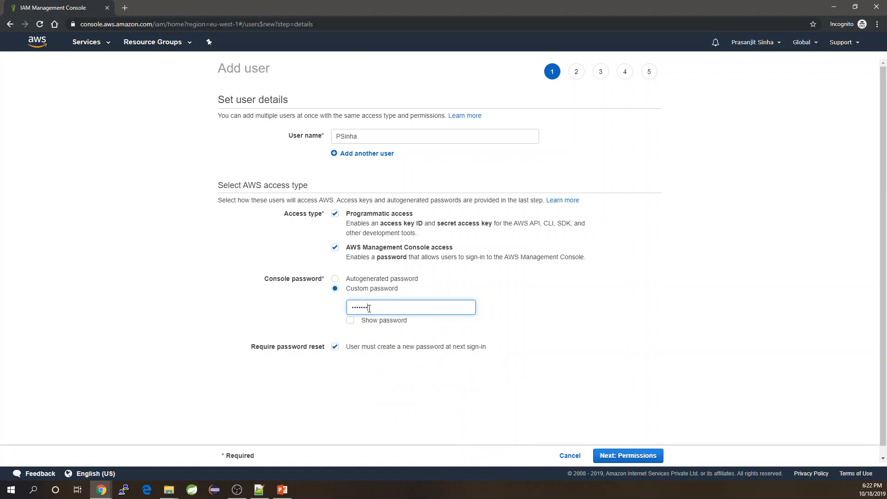
left_click(335, 347)
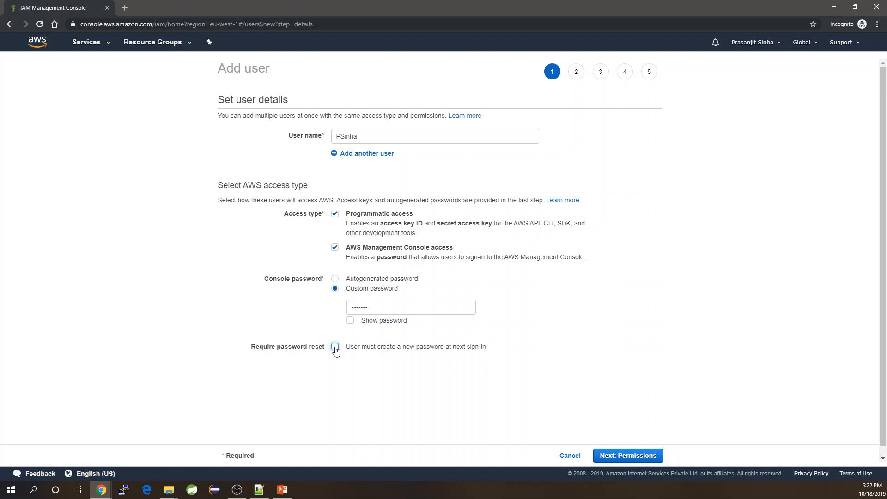
left_click(619, 456)
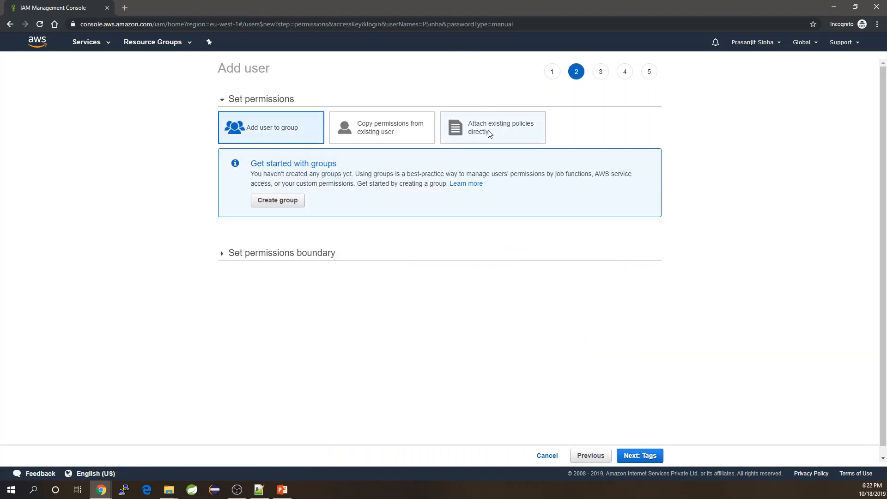
Create the user with no policies attached, then open its Summary page
left_click(489, 134)
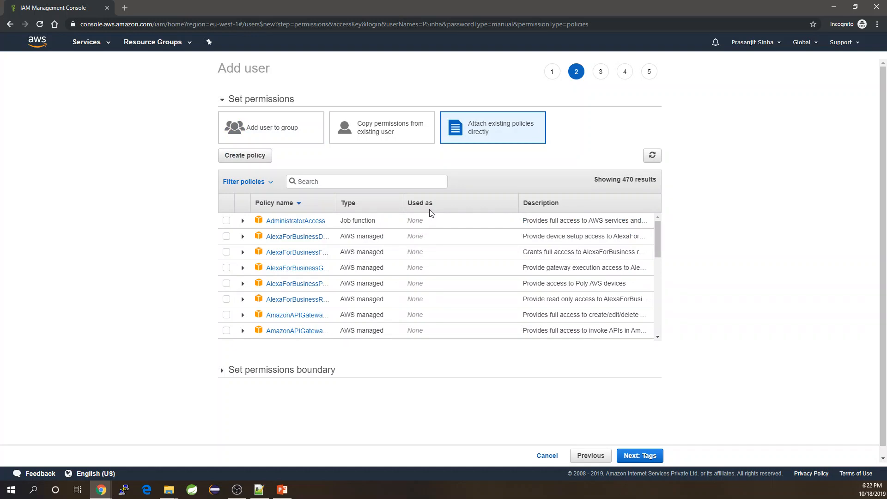
left_click(637, 459)
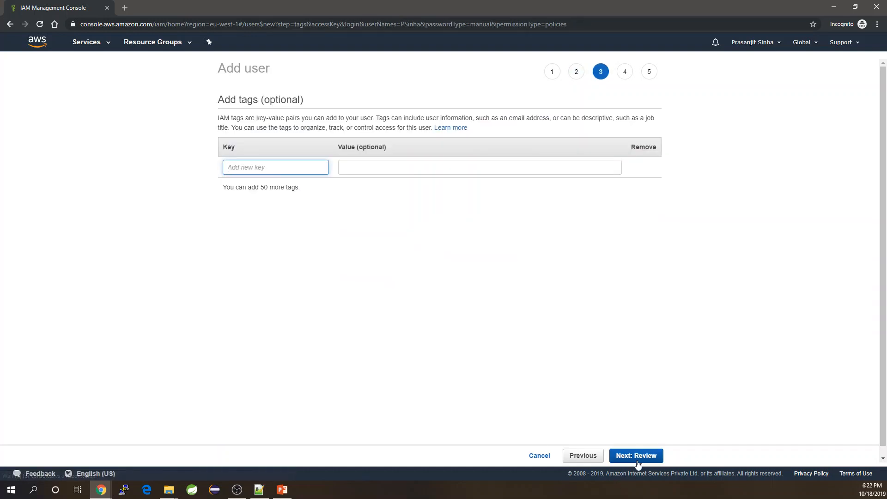
left_click(637, 457)
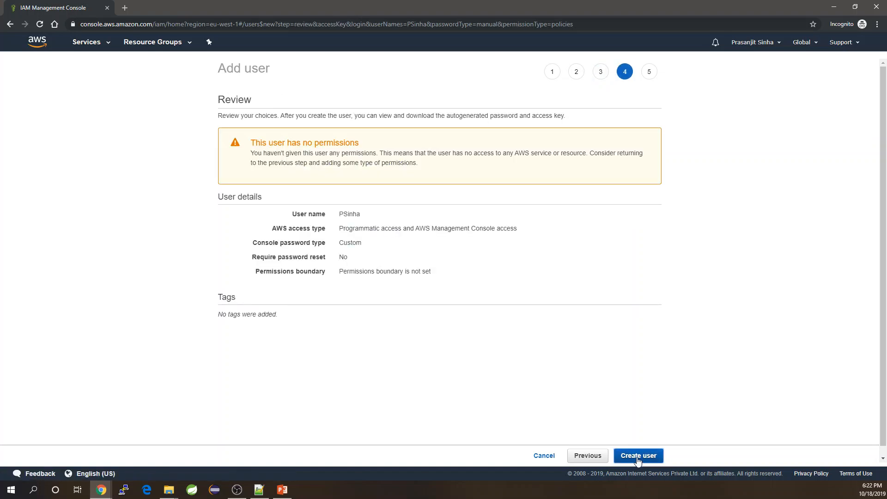
left_click(637, 457)
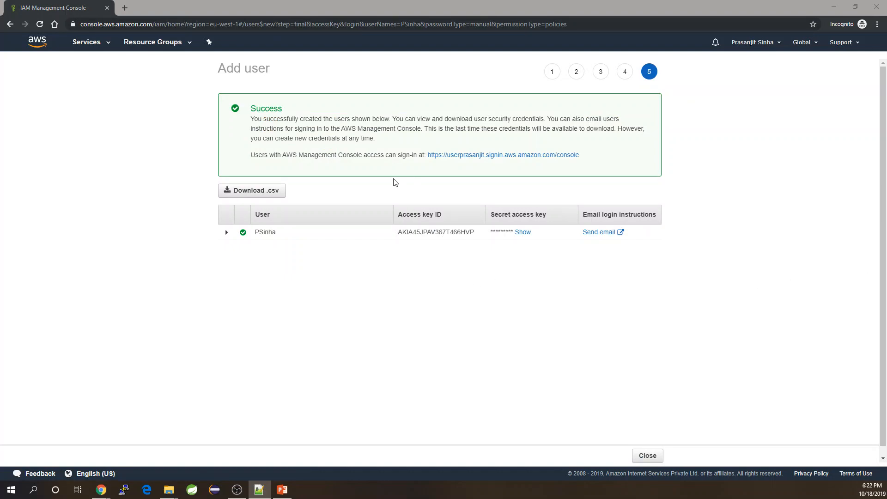
left_click(648, 457)
left_click(170, 132)
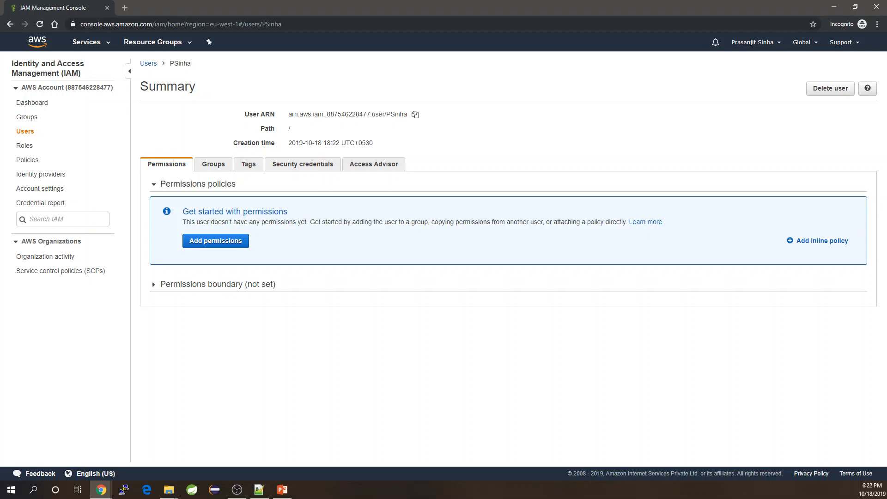
Replace the inline policy JSON with an sts:AssumeRole allow for CrossAccountAccessRole and review it
left_click(823, 241)
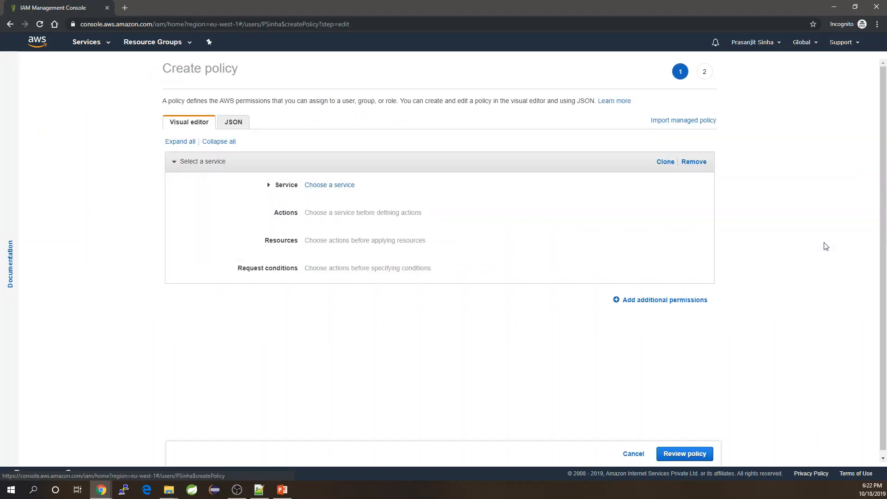
left_click(236, 124)
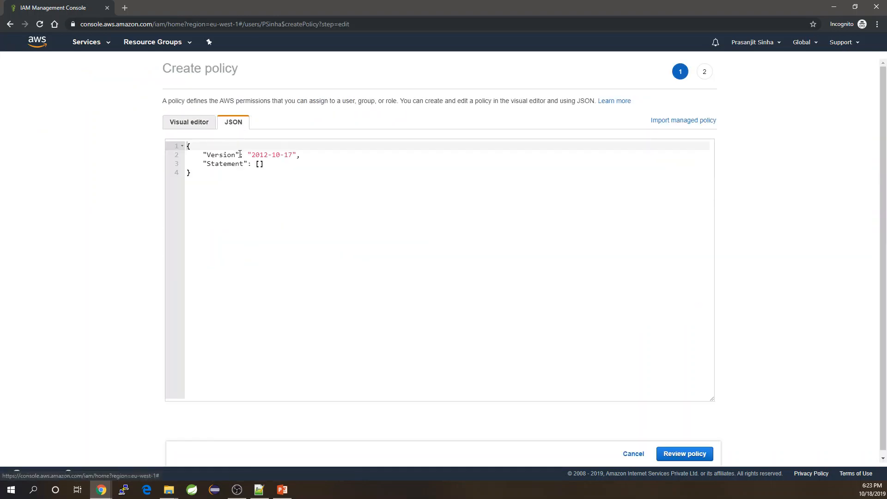
left_click(236, 196)
key("ctrl+a")
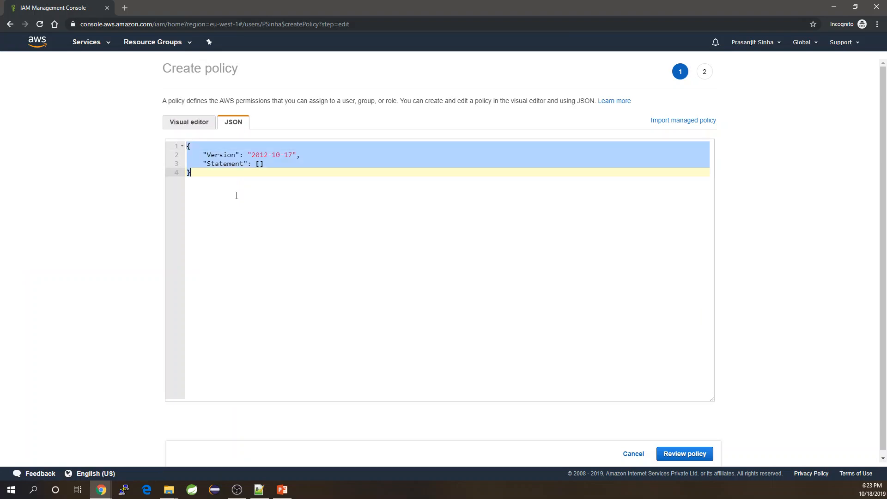
key("ctrl+v")
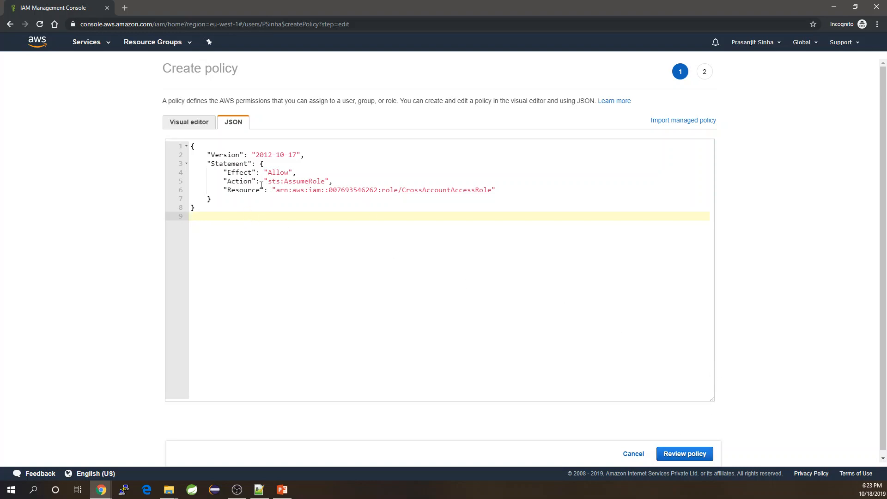
left_click_drag(268, 181, 325, 181)
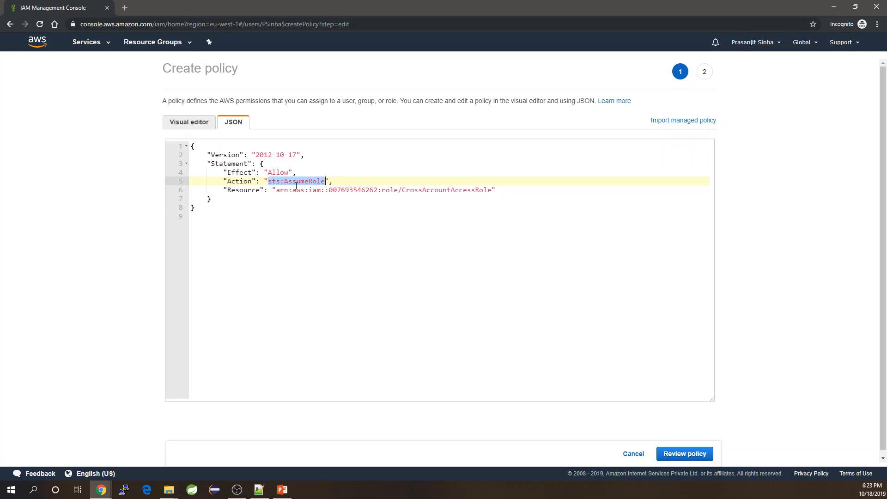
double_click(365, 191)
left_click(414, 191)
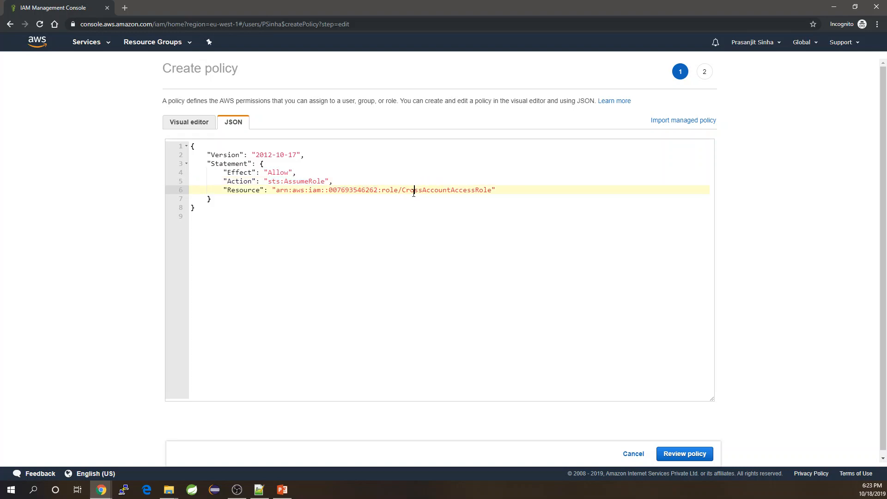
left_click_drag(402, 191, 493, 187)
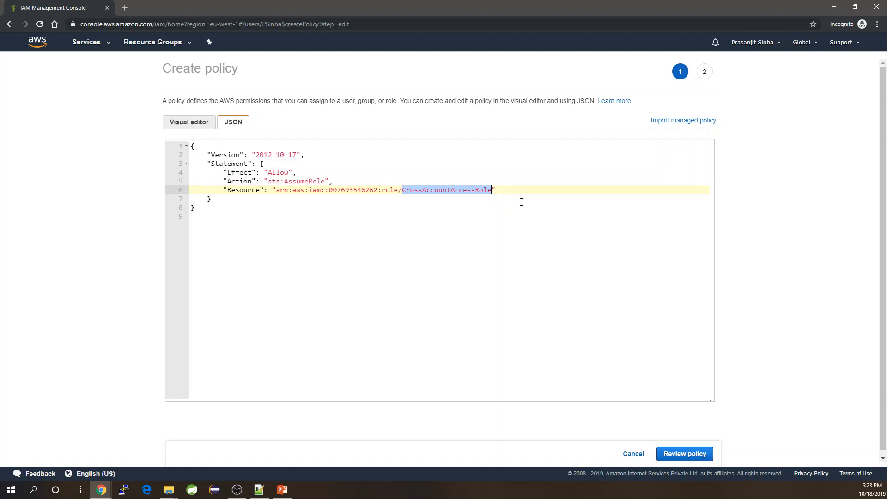
left_click(684, 454)
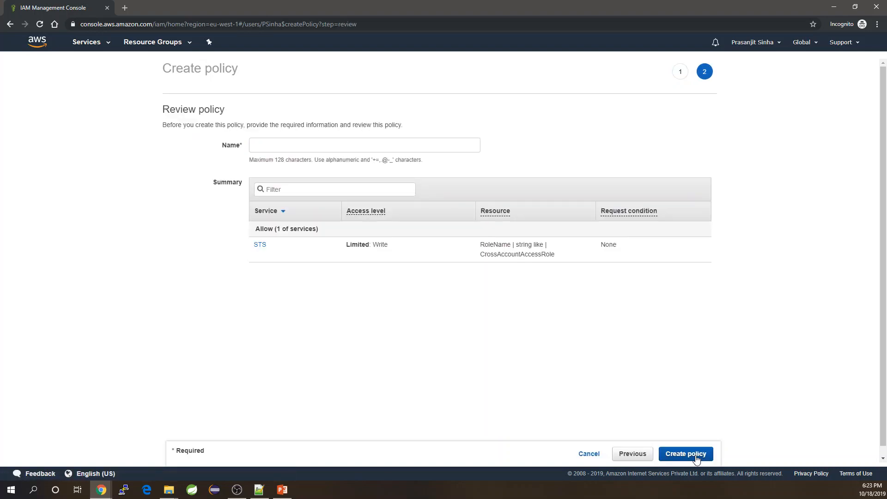
Name the inline policy CrossAccountAccessPolicy and create it on the user
left_click(685, 454)
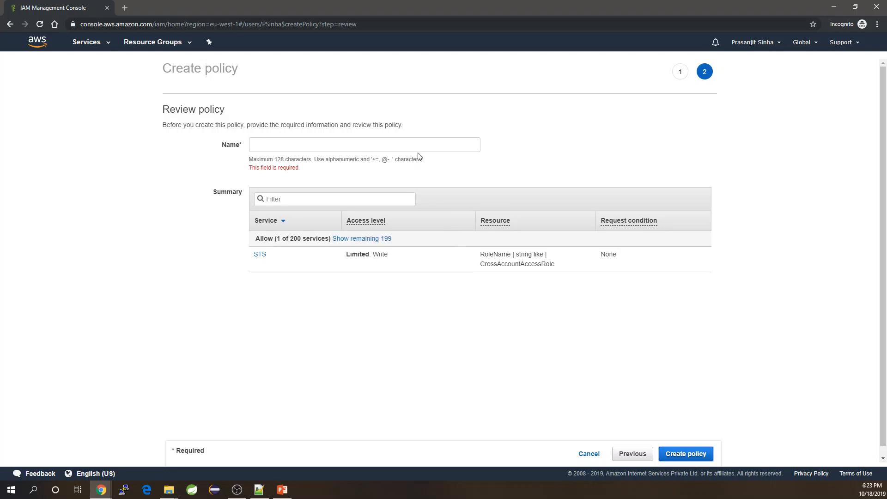
left_click(428, 147)
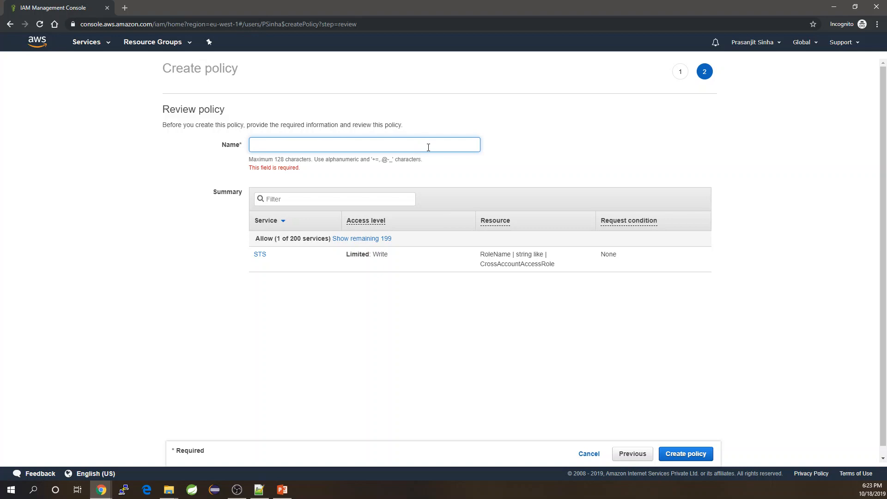
type("C")
key("BackSpace")
type("CrossAx")
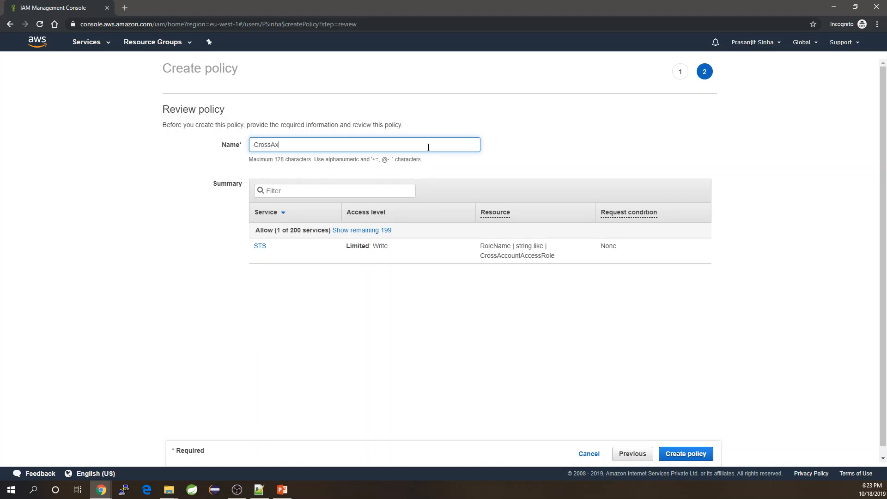
type("countAccessPolicy")
key("ctrl+a")
left_click(684, 454)
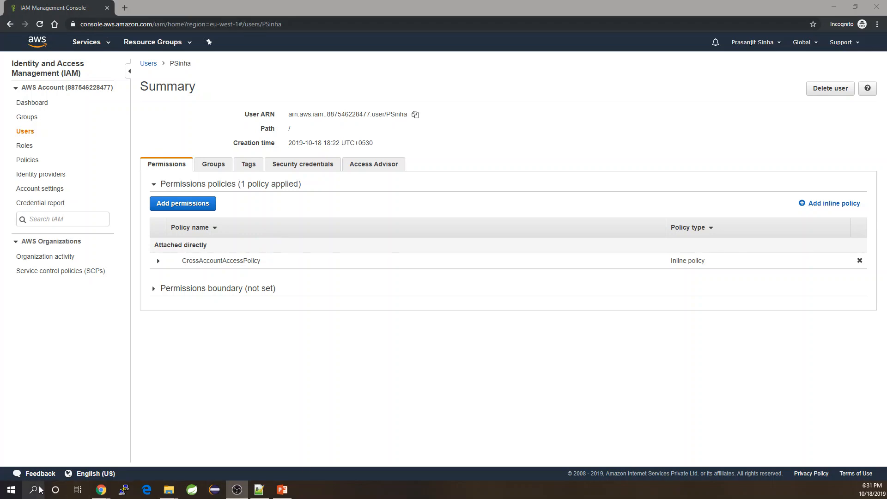
Bring the other account's console window forward and go to IAM from the Services menu
mouse_move(101, 490)
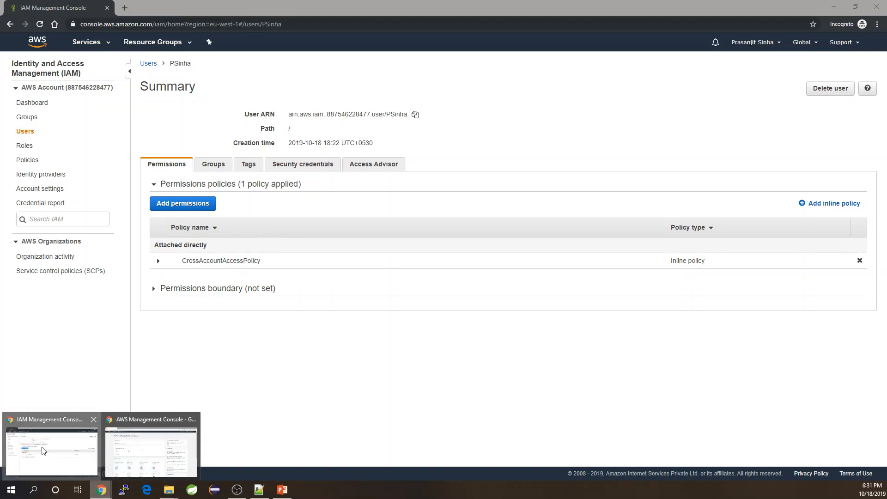
left_click(48, 456)
left_click(148, 455)
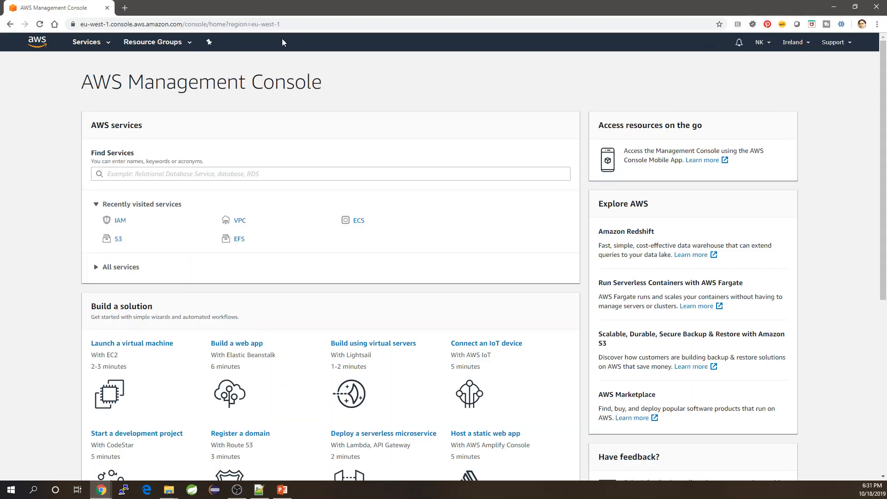
left_click(88, 44)
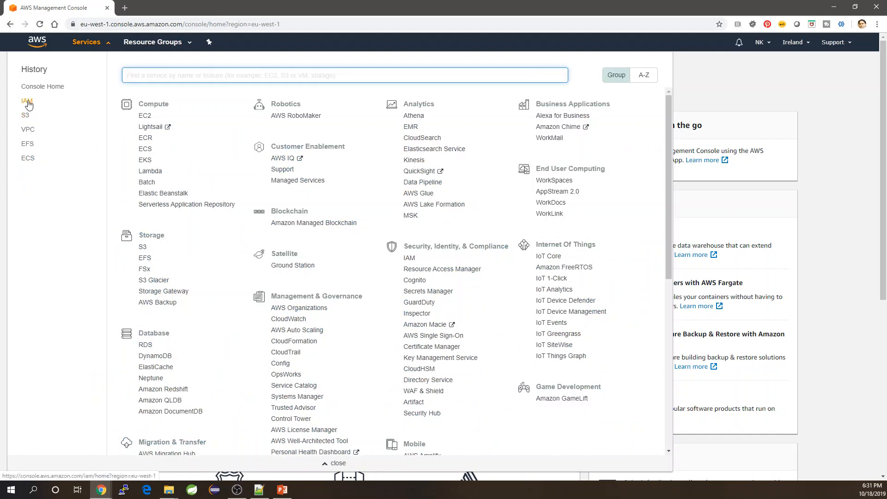
left_click(410, 259)
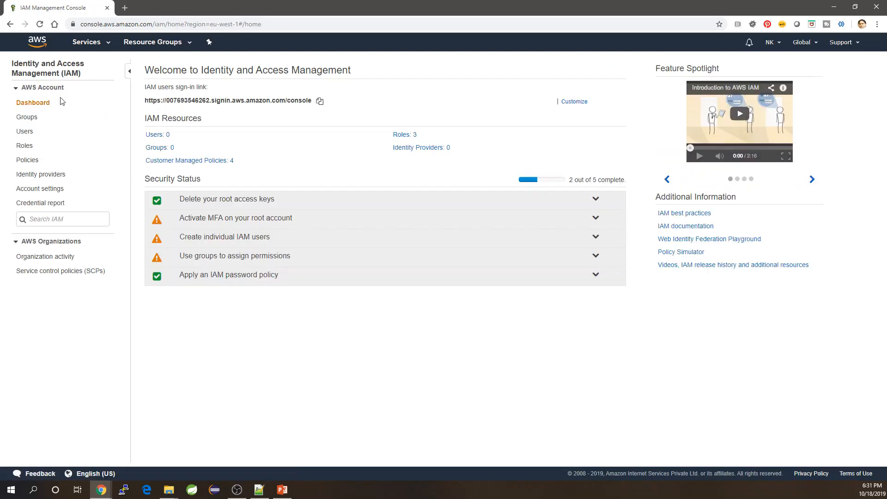
Begin a new IAM role with Another AWS account as the trusted entity
left_click(29, 147)
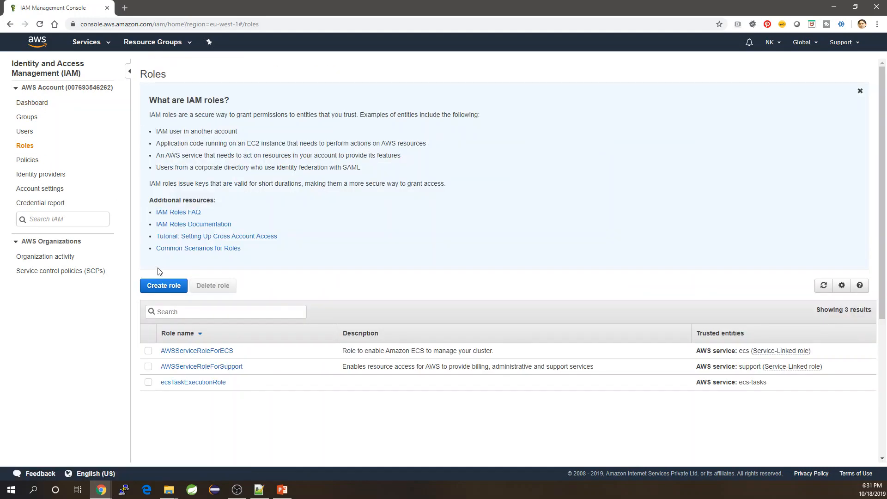
left_click(165, 288)
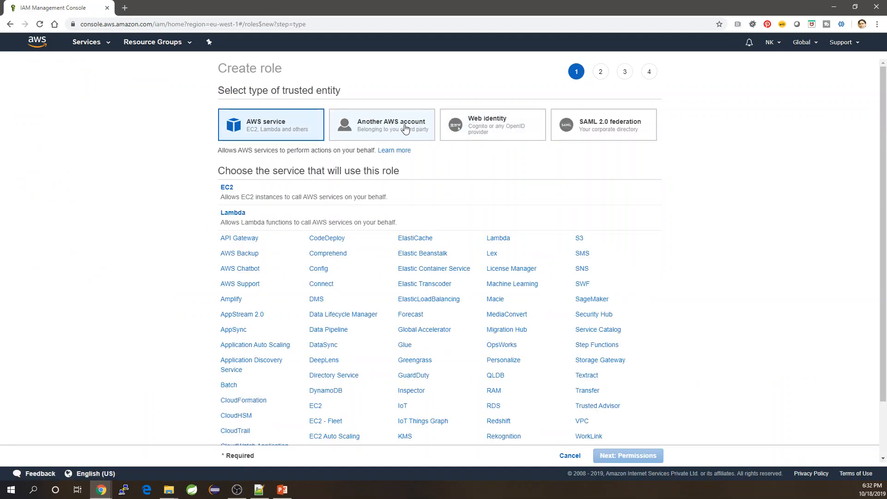
left_click(405, 129)
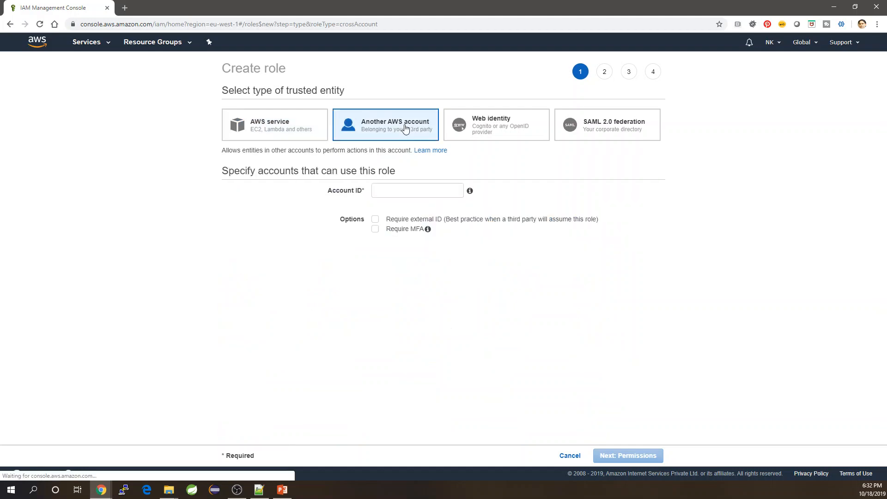
left_click(405, 191)
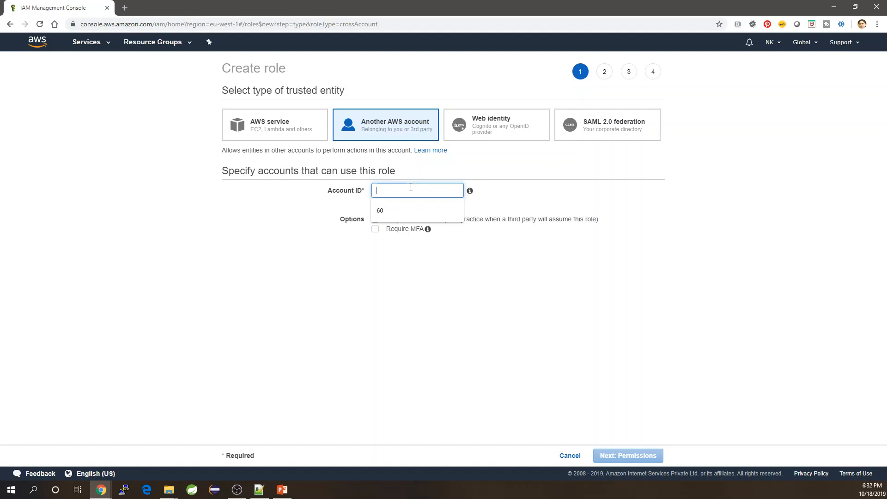
left_click(101, 489)
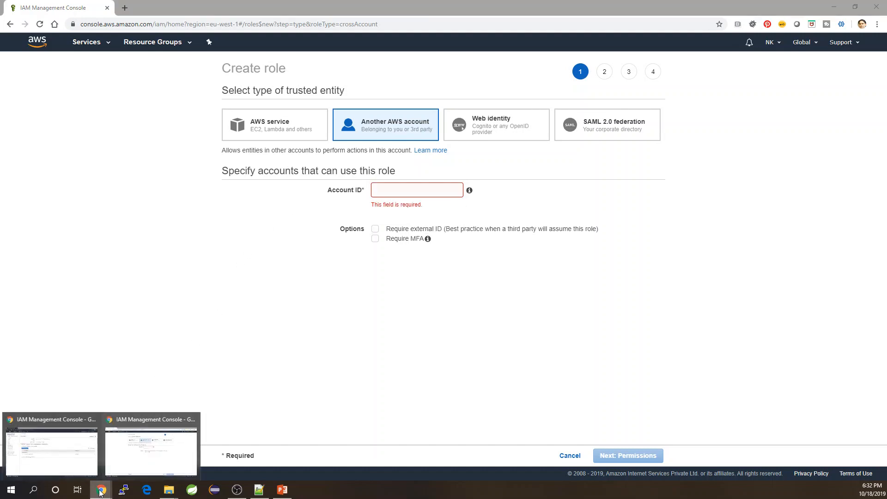
mouse_move(76, 469)
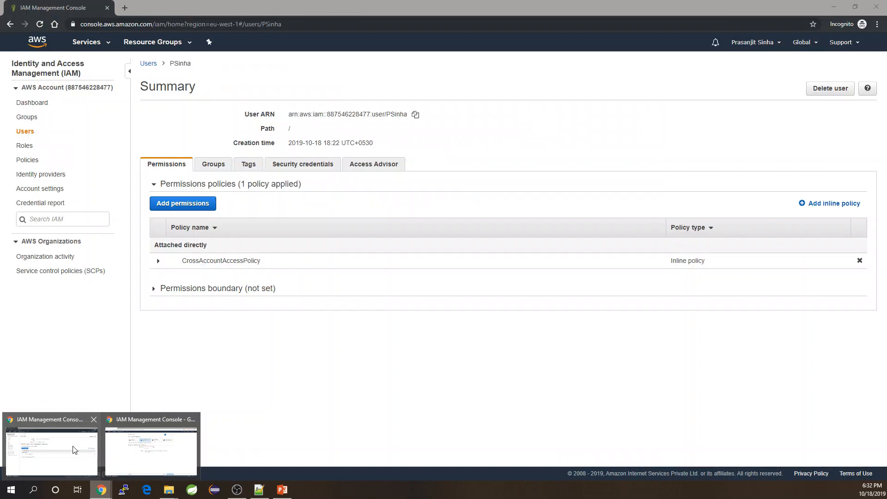
left_click(154, 441)
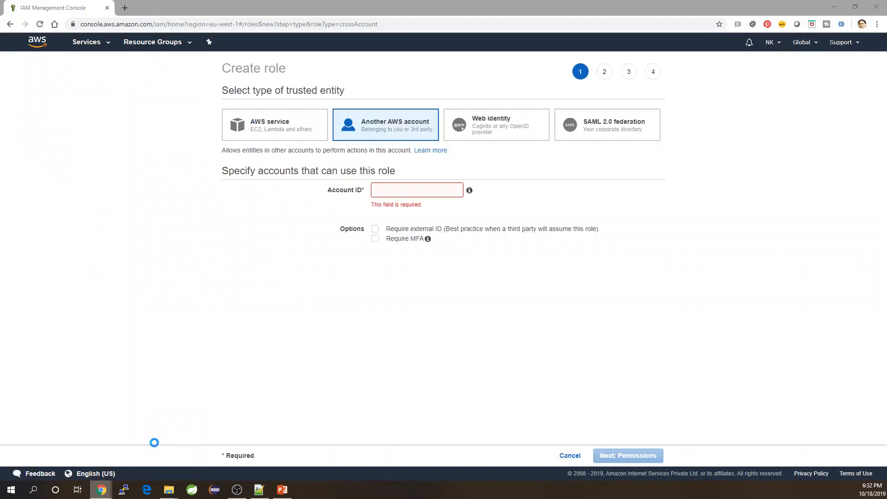
Copy the other account's ID from the IAM user's summary window
left_click(101, 489)
left_click(27, 424)
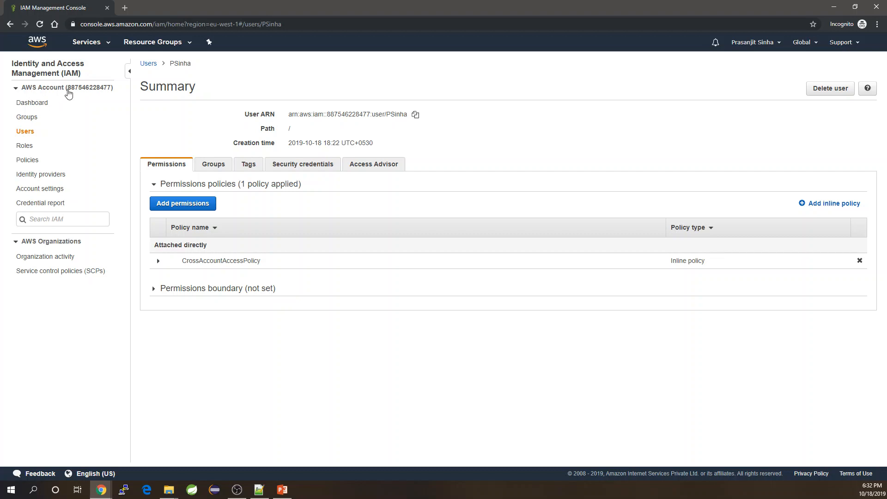
left_click_drag(68, 88, 111, 88)
key("ctrl+c")
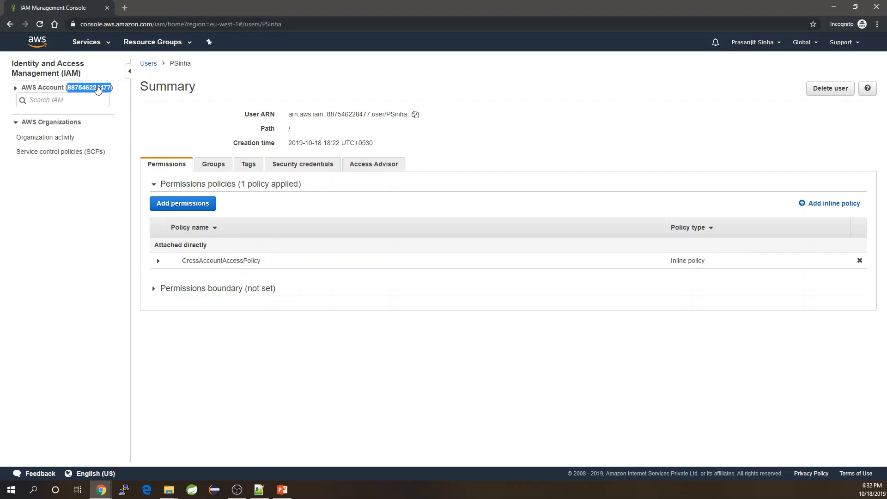
right_click(97, 90)
left_click(121, 92)
Paste the account ID into the role's Account ID field and continue to permission policies
mouse_move(101, 489)
left_click(155, 457)
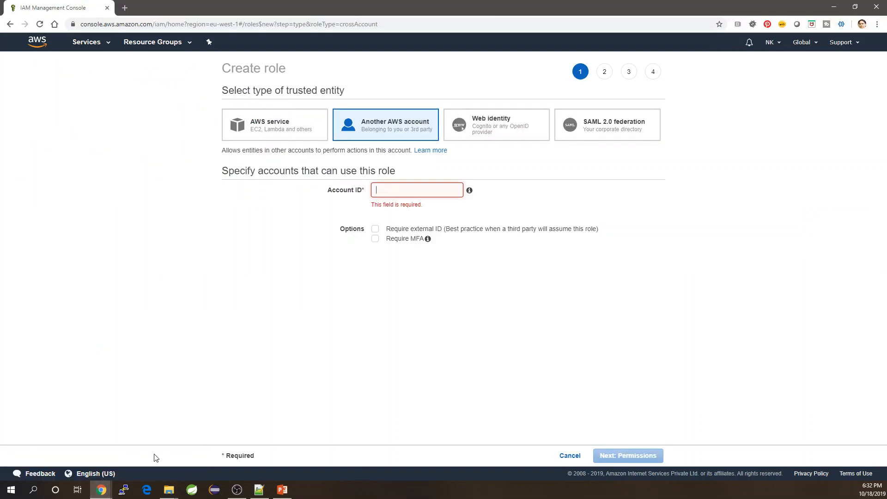
right_click(422, 190)
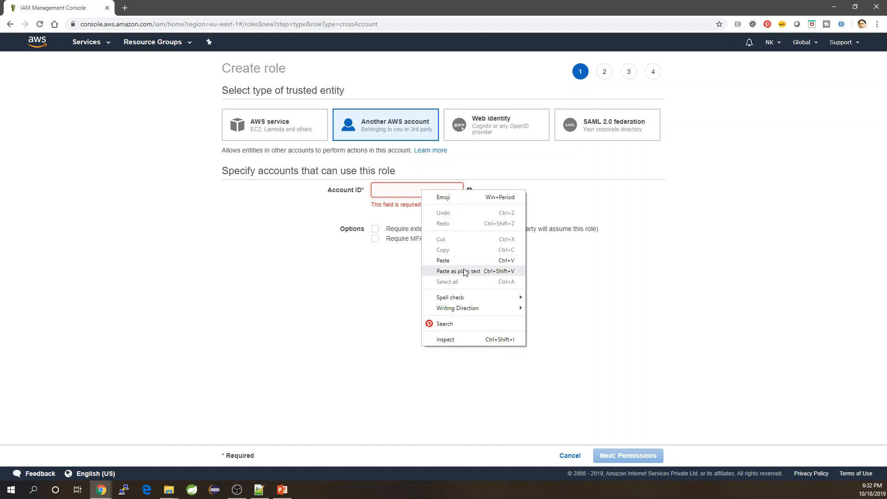
left_click(443, 260)
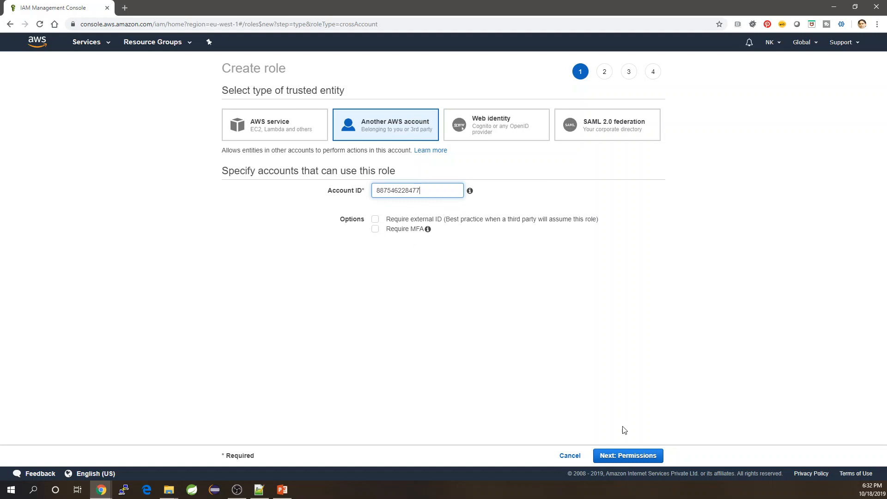
left_click(642, 463)
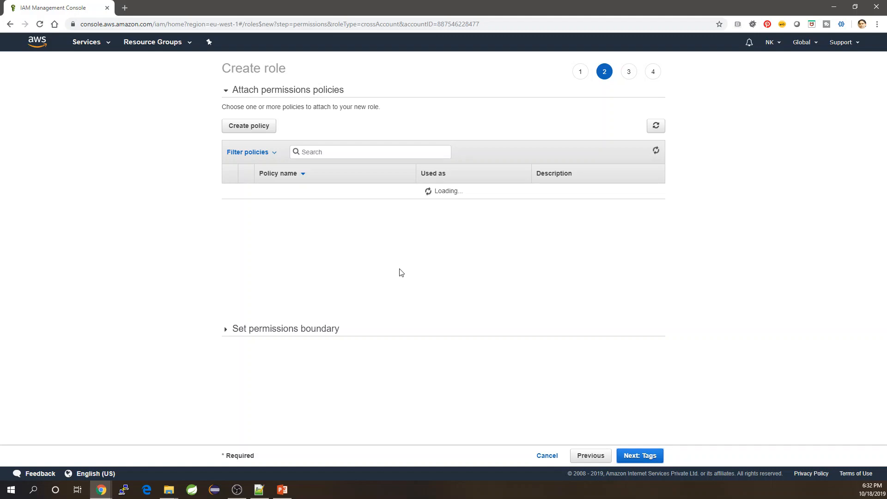
left_click(333, 153)
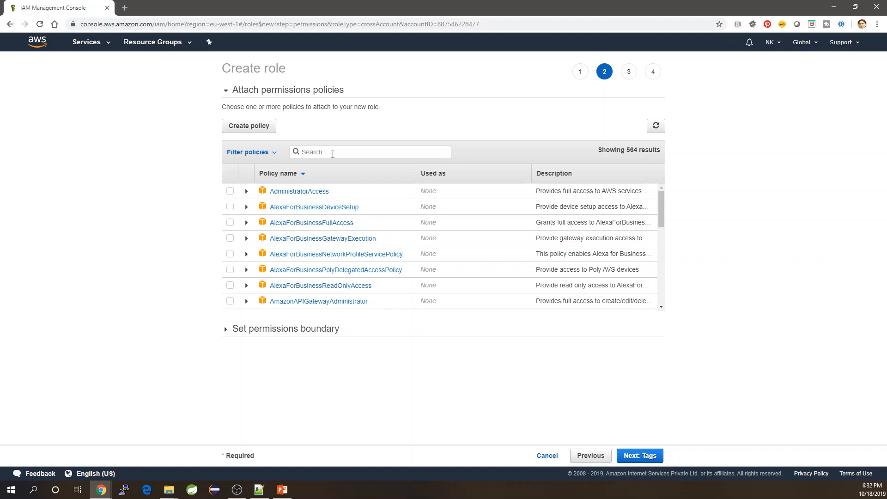
Filter policies by S3Fu and tick AmazonS3FullAccess for the role
type("S3")
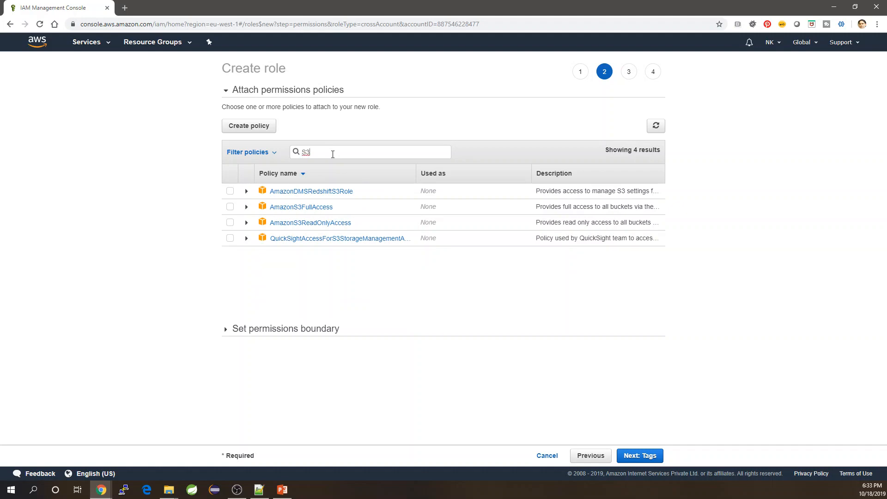
type("Ful")
left_click(230, 192)
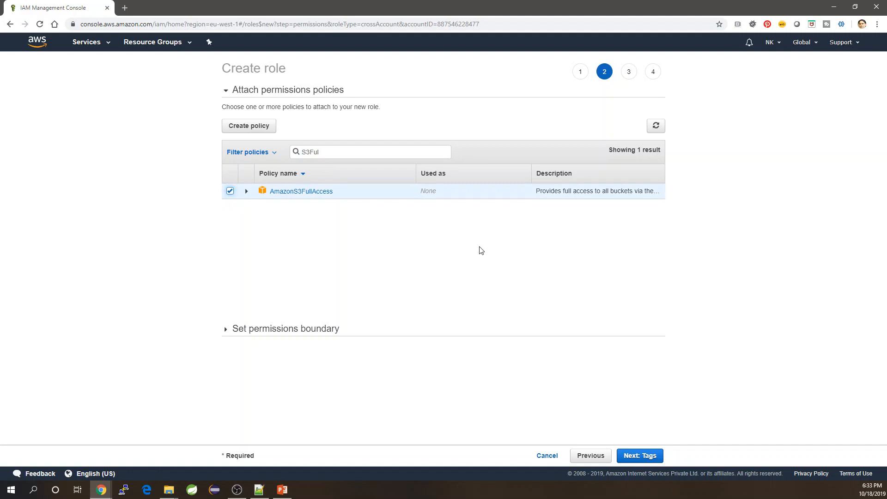
left_click(646, 464)
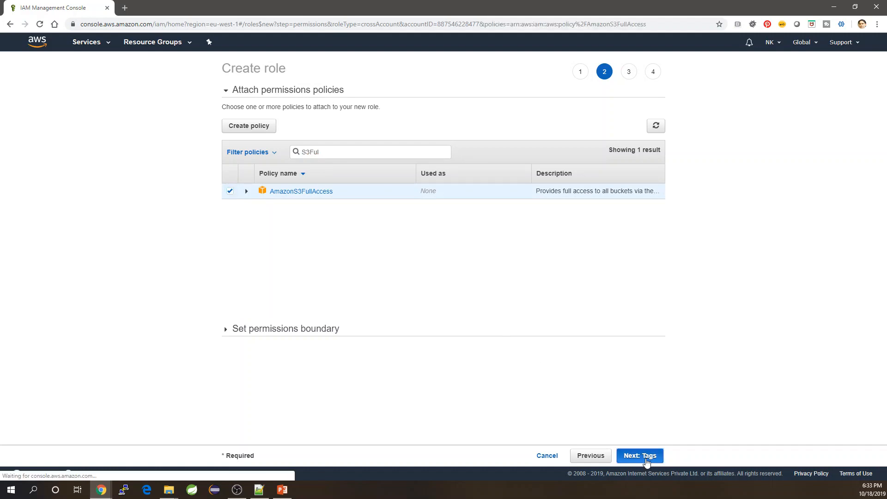
Name the role CrossAccountAccessRole, create it, and open its summary
left_click(655, 457)
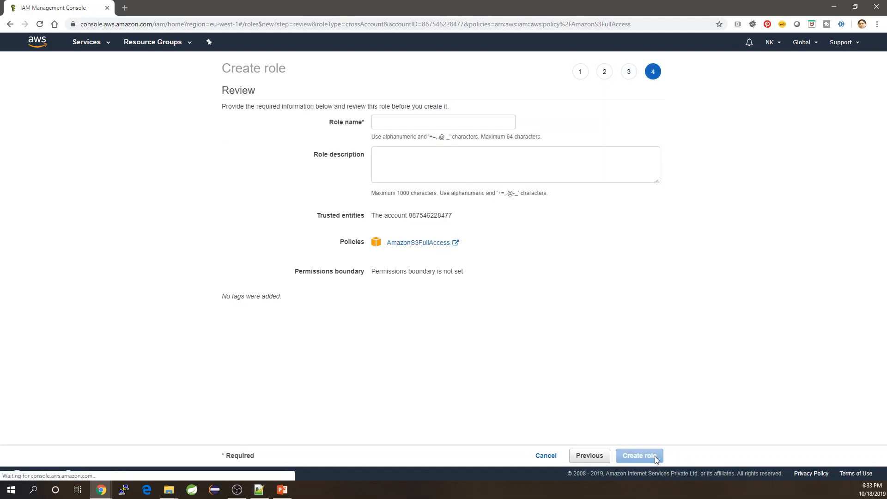
left_click(428, 121)
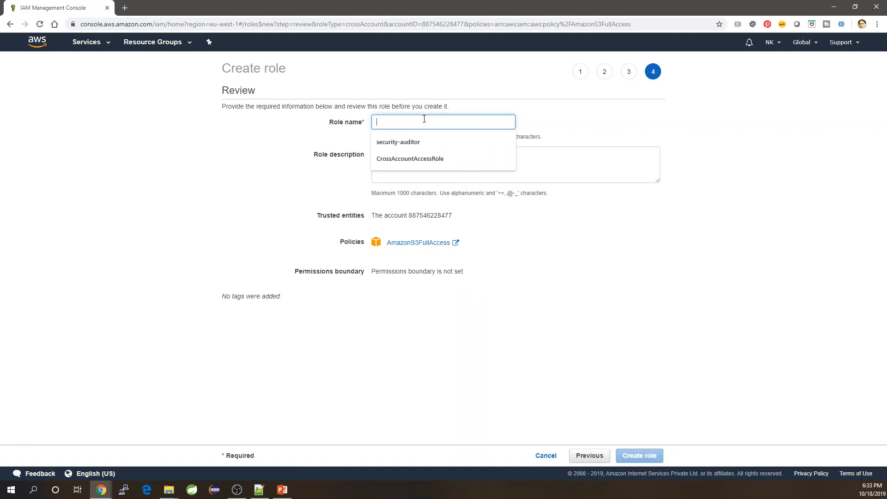
left_click(423, 163)
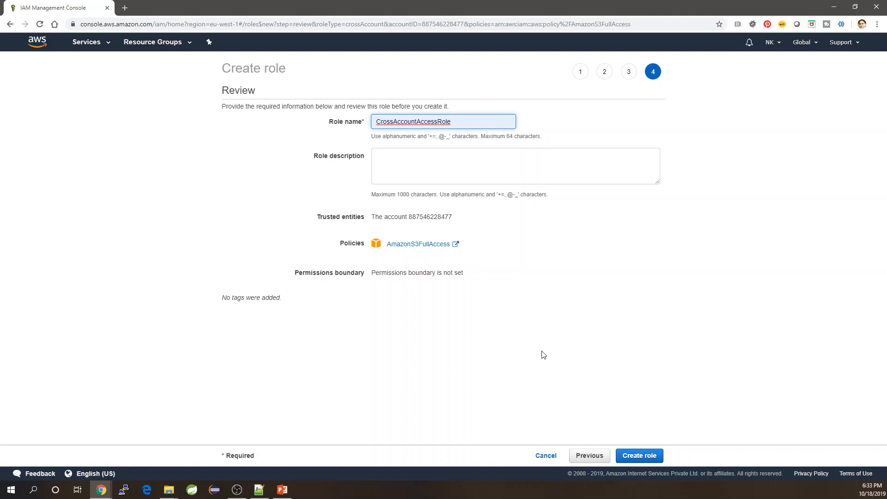
left_click(643, 460)
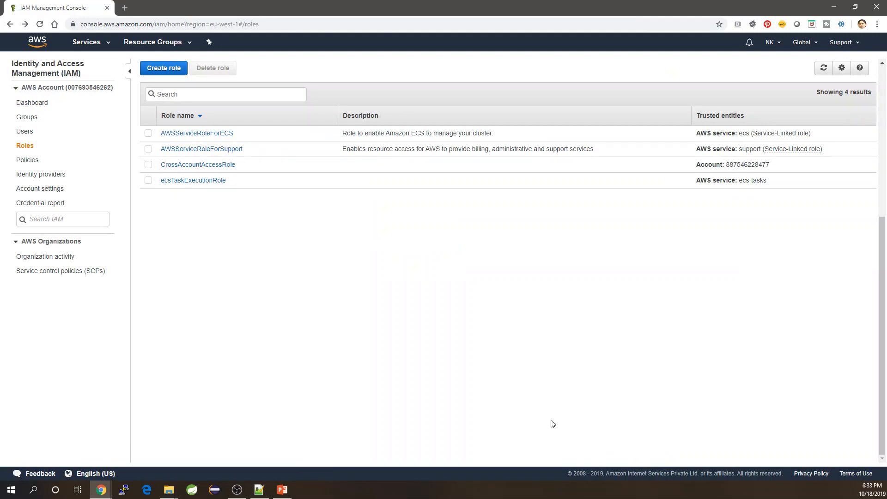
left_click(187, 165)
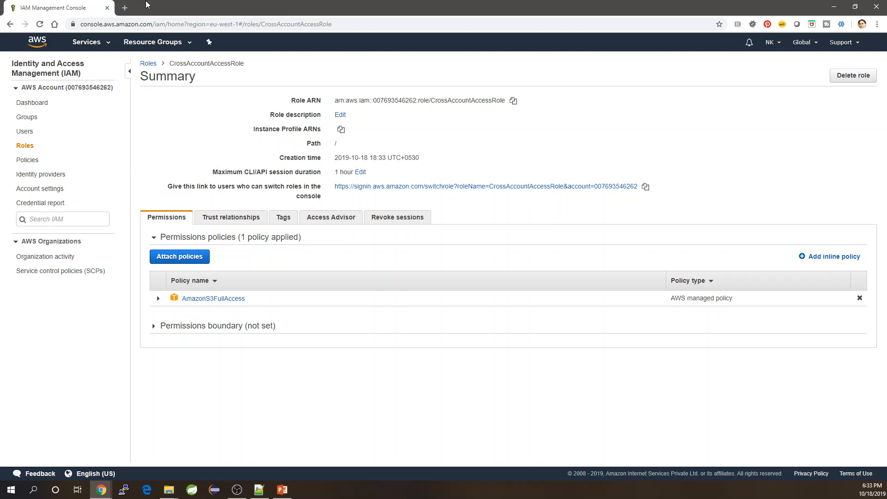
left_click(101, 489)
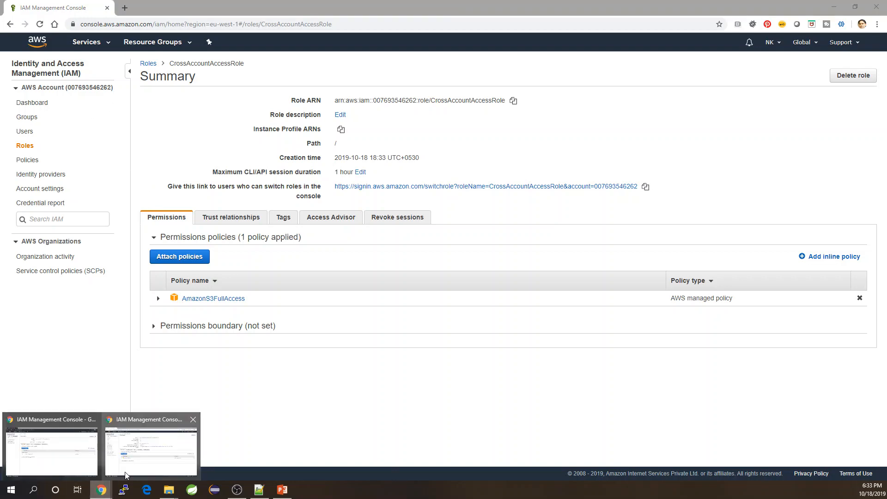
In the IAM user's window, check the user's security credentials and return to the users list
left_click(52, 452)
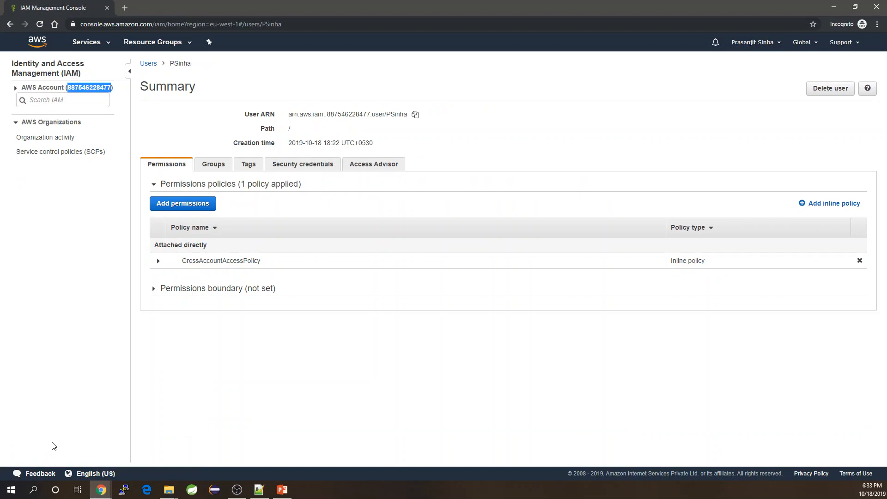
left_click(171, 127)
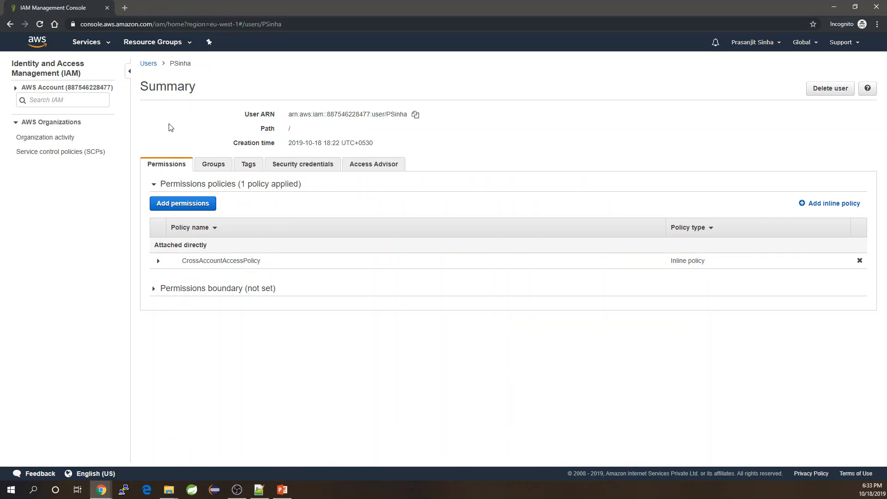
left_click(307, 170)
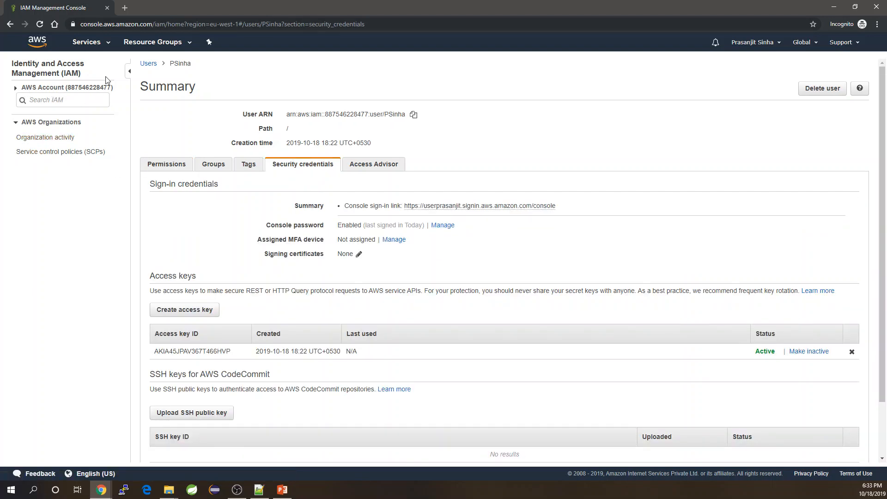
left_click(147, 63)
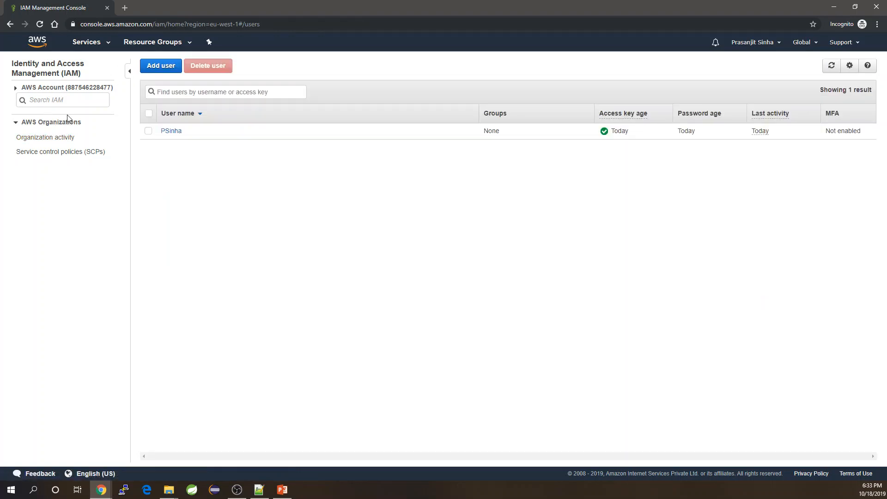
Copy the IAM users sign-in link from the IAM dashboard
left_click(15, 89)
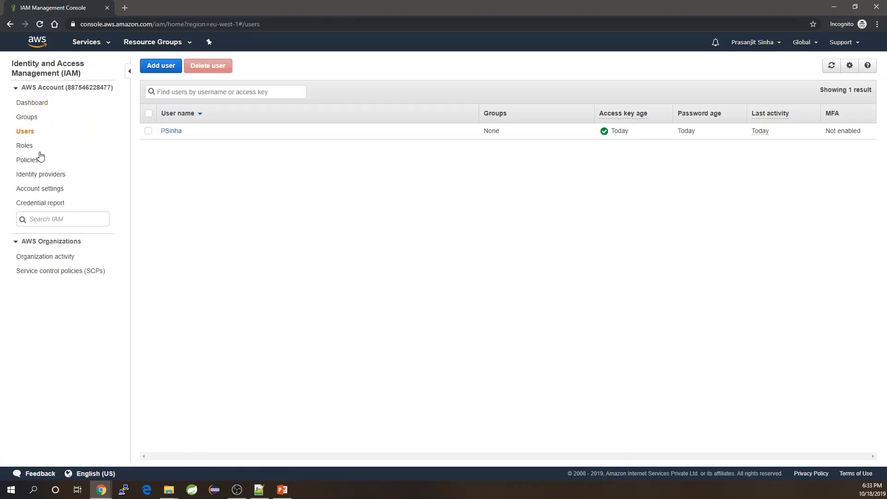
left_click(31, 103)
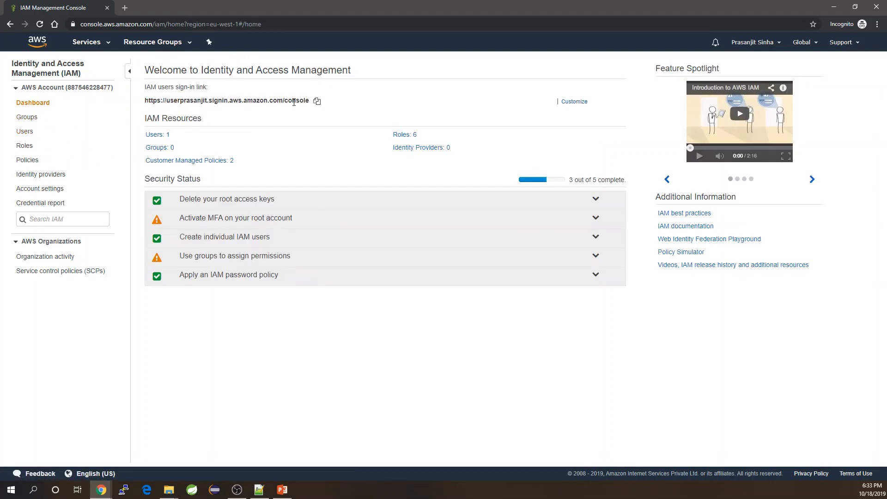
left_click(318, 102)
Paste the sign-in link into a new incognito tab and sign out of the root account
key("ctrl+t")
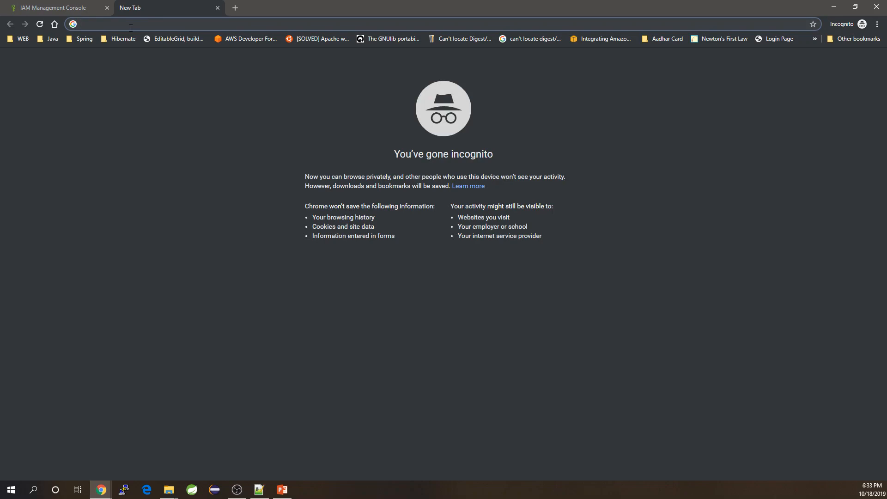
key("ctrl+v")
left_click(103, 8)
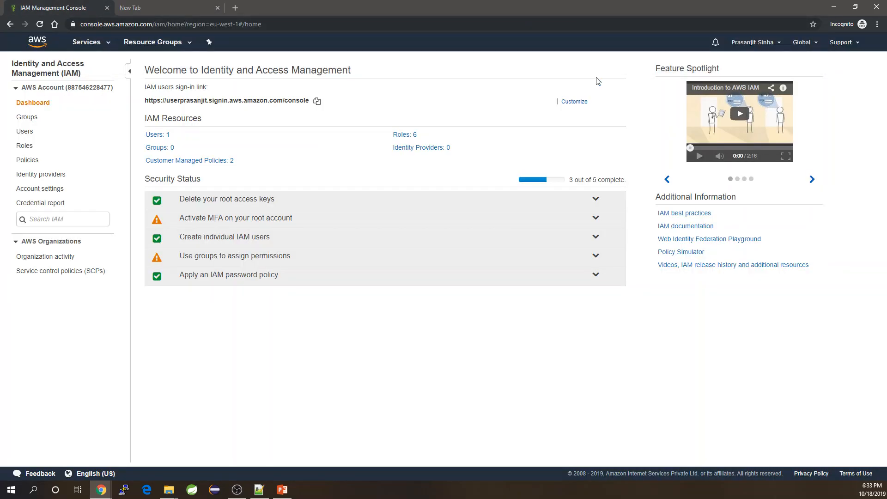
left_click(774, 44)
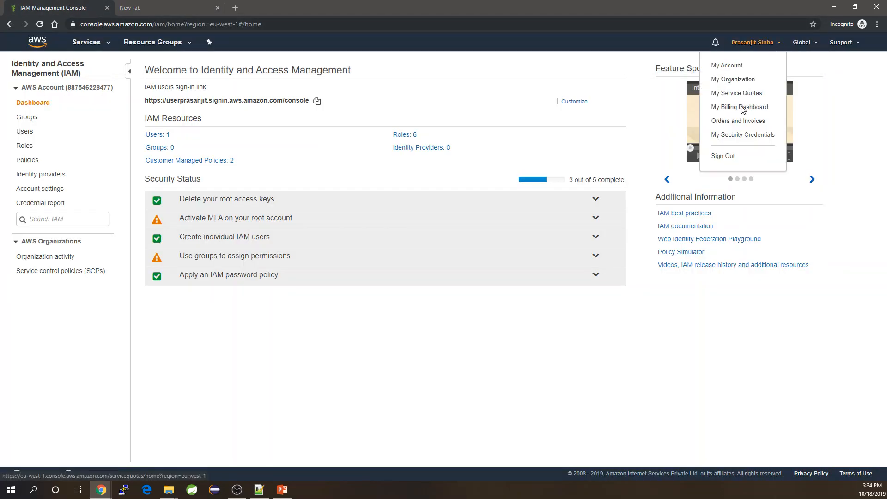
left_click(724, 157)
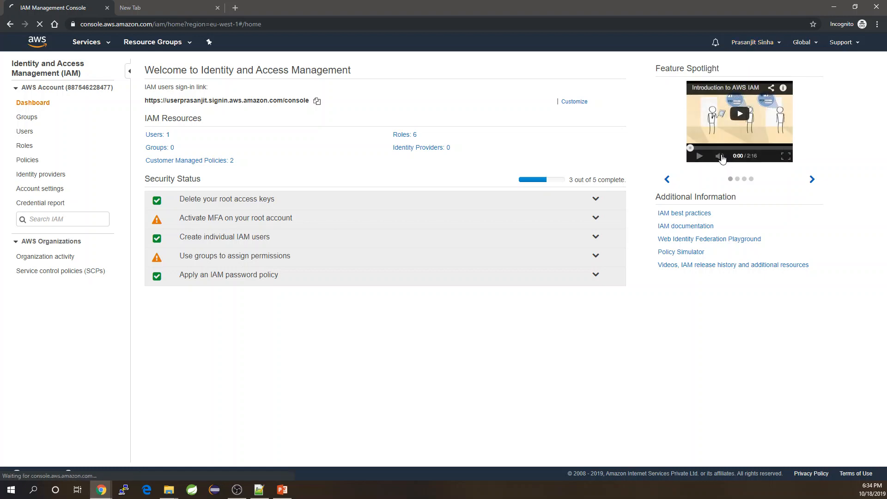
Load the IAM users sign-in page and close the old signed-out tab
left_click(154, 7)
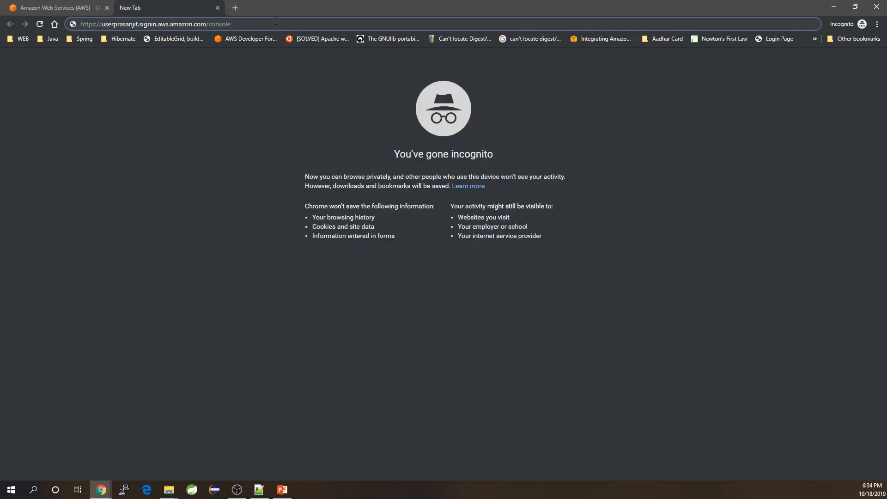
key("Return")
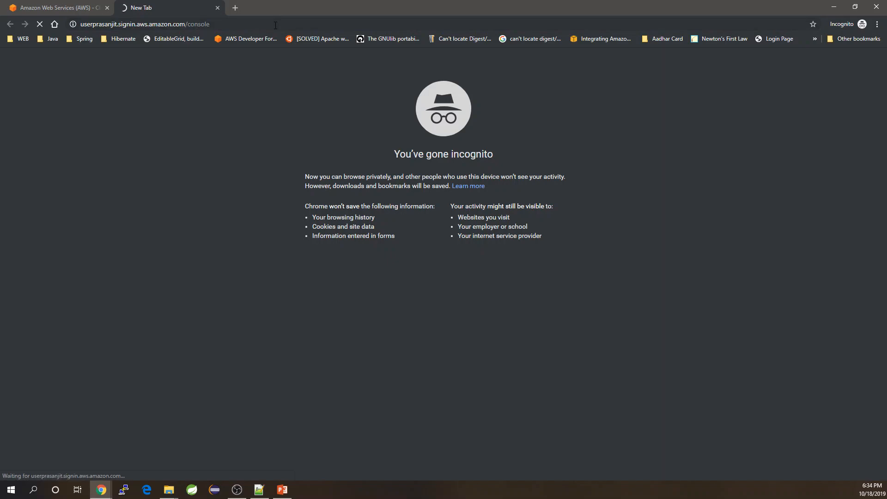
left_click(54, 7)
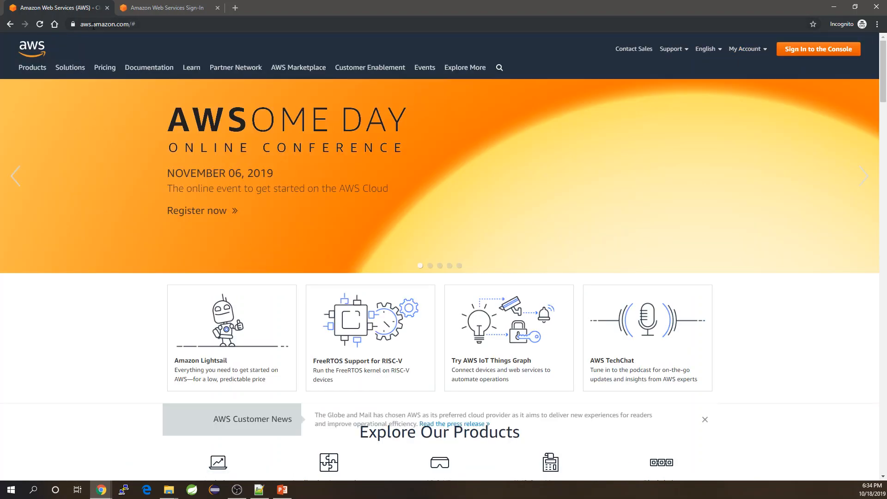
left_click(106, 8)
Sign in with the pre-filled account alias, the IAM user's name and their password
left_click(272, 147)
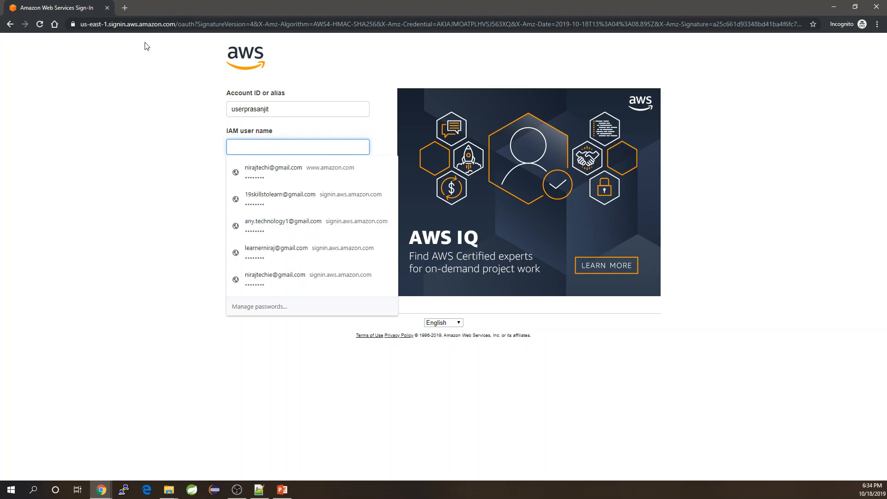
left_click(286, 105)
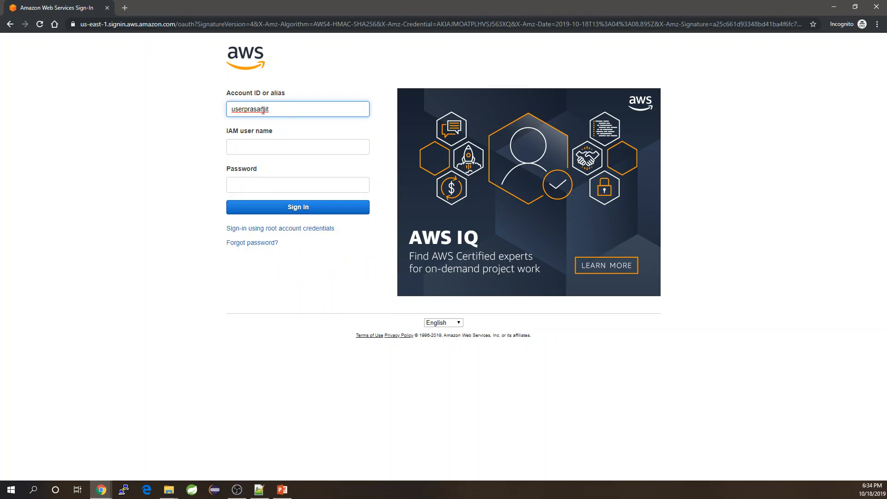
left_click(249, 149)
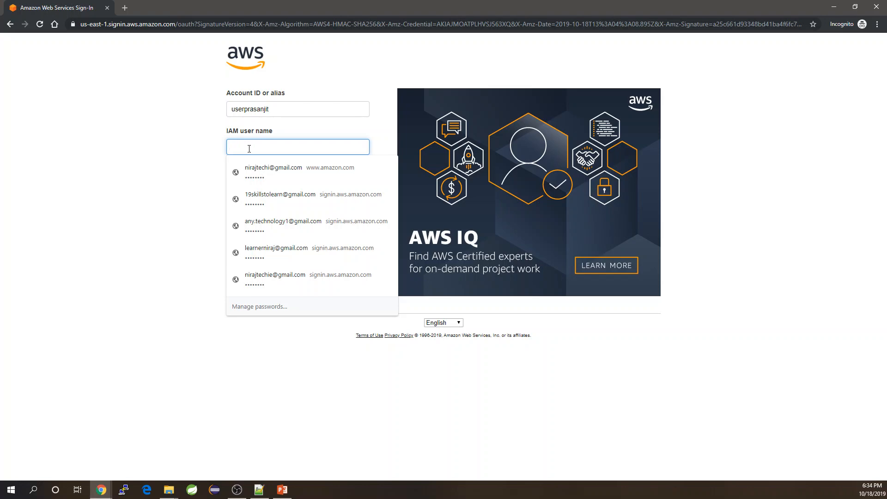
type("Ph")
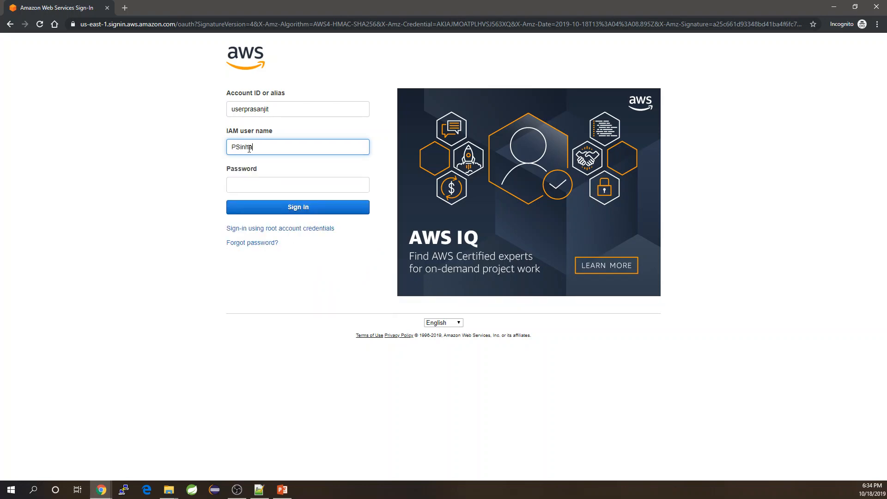
left_click(259, 186)
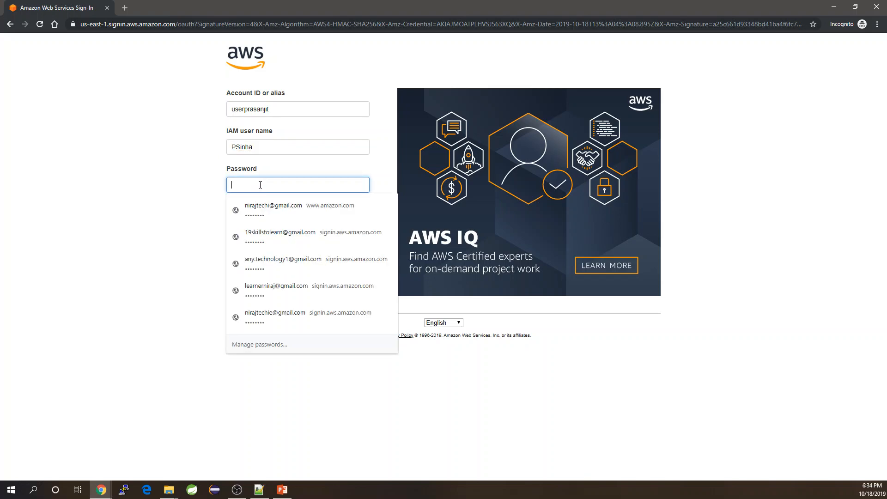
type("•")
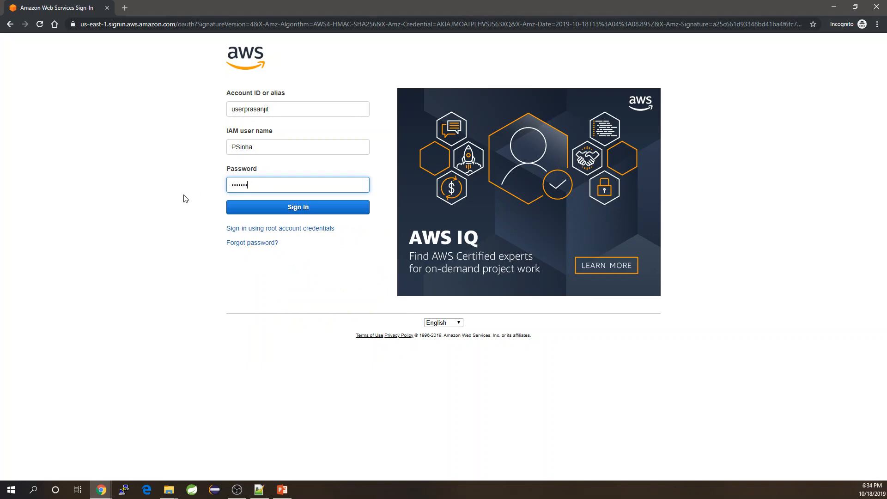
left_click(307, 208)
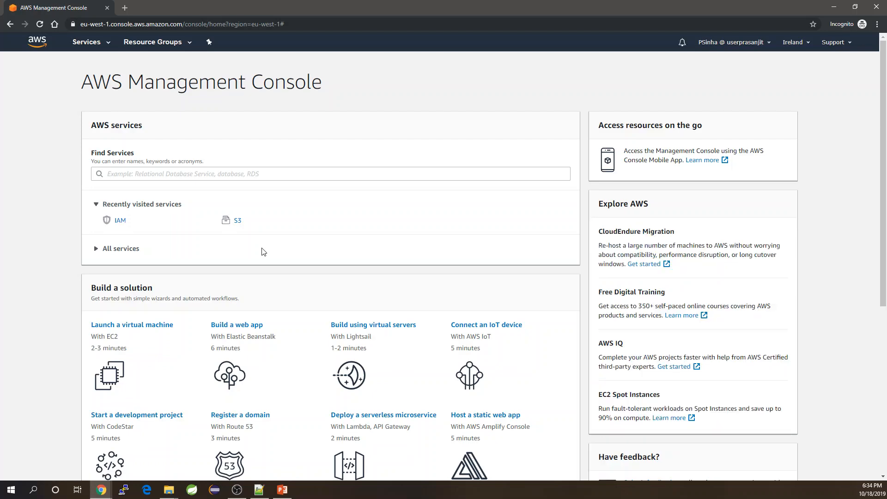
Assume CrossAccountAccessRole from Role History in the IAM user's account menu
left_click(753, 45)
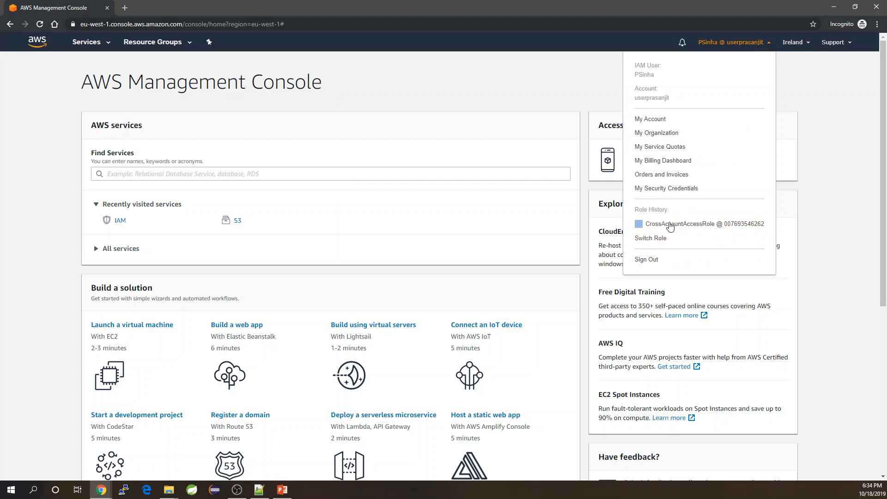
left_click(724, 227)
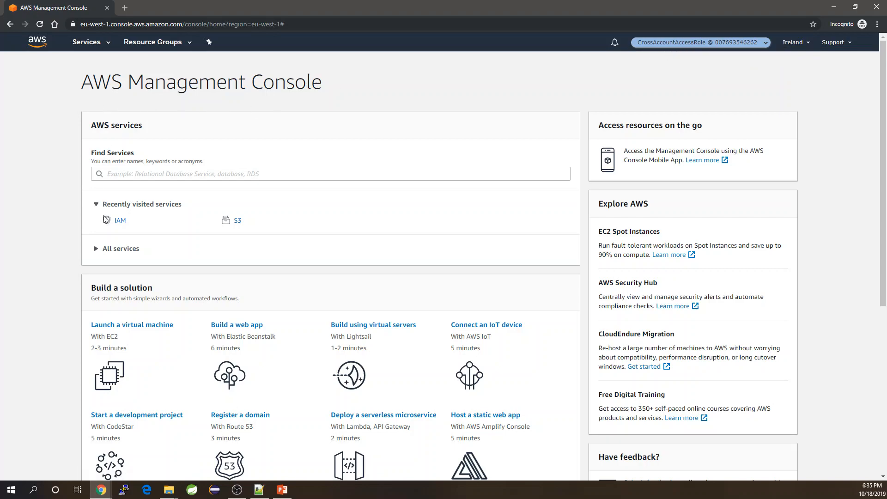
Open S3 under the assumed role, then bring forward and shrink the other account's IAM window
left_click(238, 222)
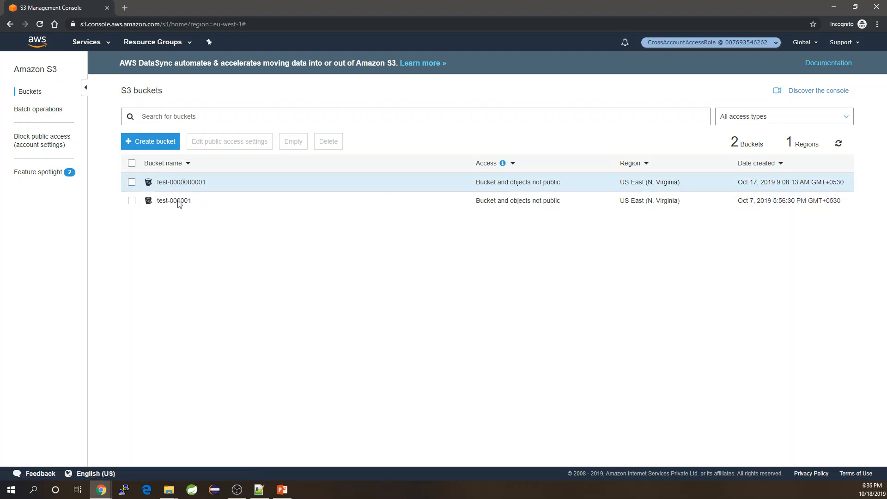
left_click(101, 489)
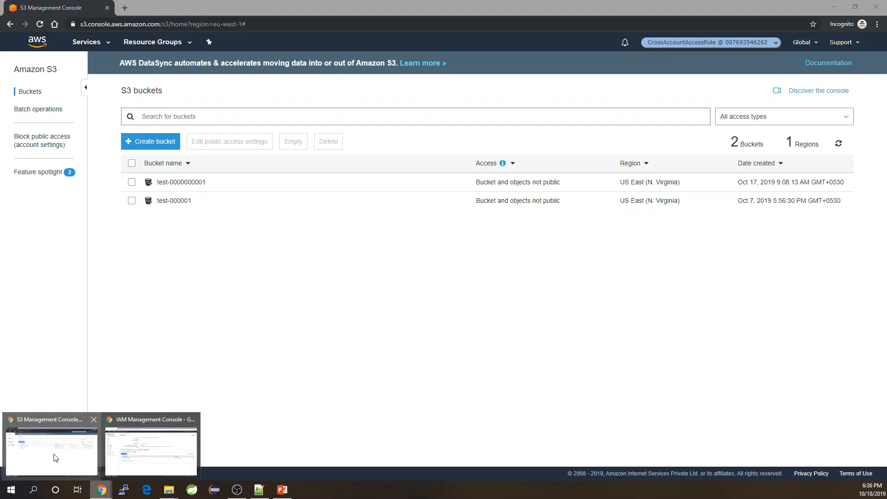
left_click(110, 458)
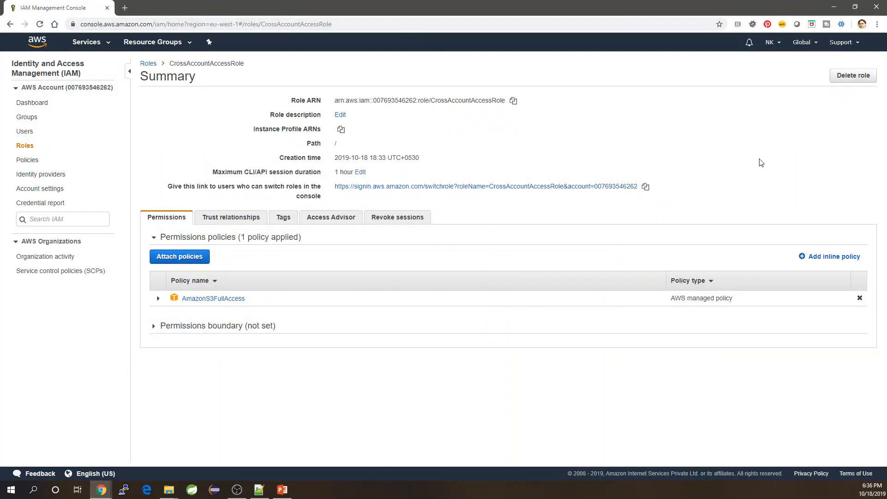
double_click(582, 15)
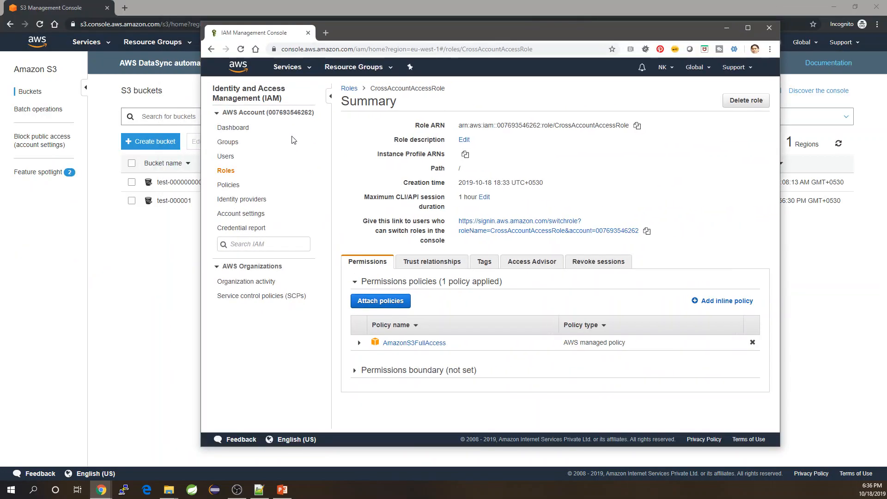
Open S3 in the other account's window and arrange both S3 windows for comparison
left_click(287, 67)
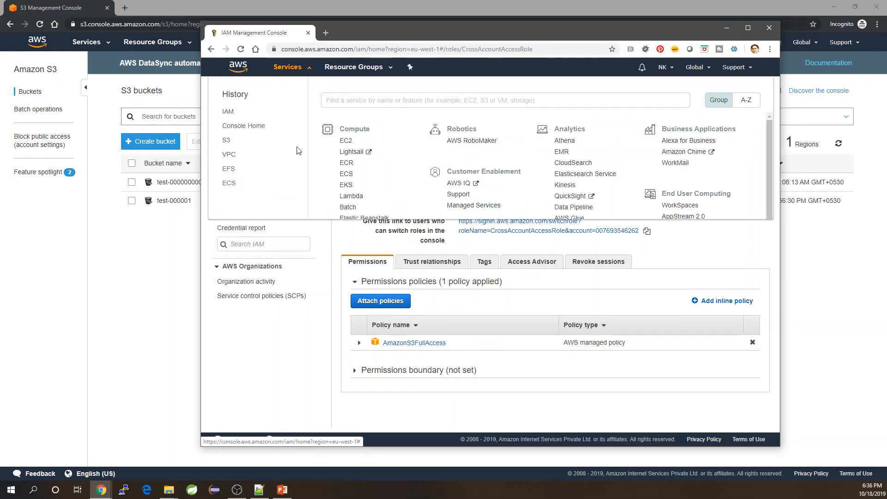
left_click(227, 141)
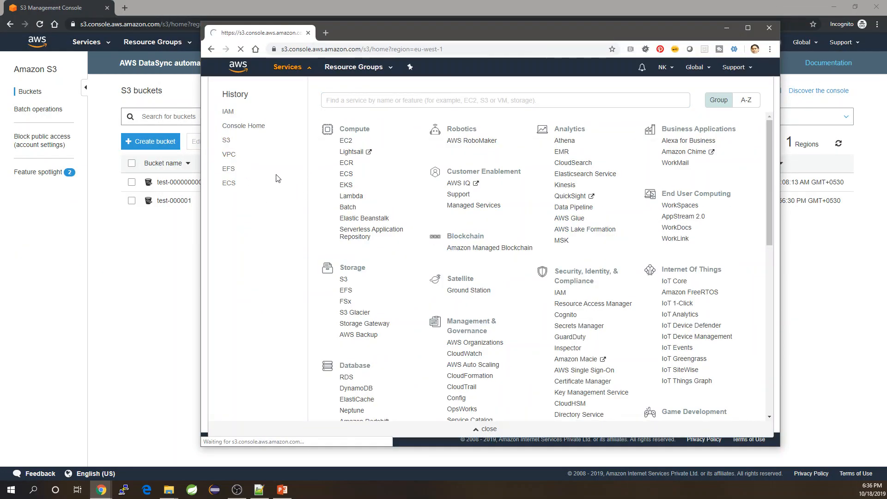
left_click_drag(384, 29, 520, 21)
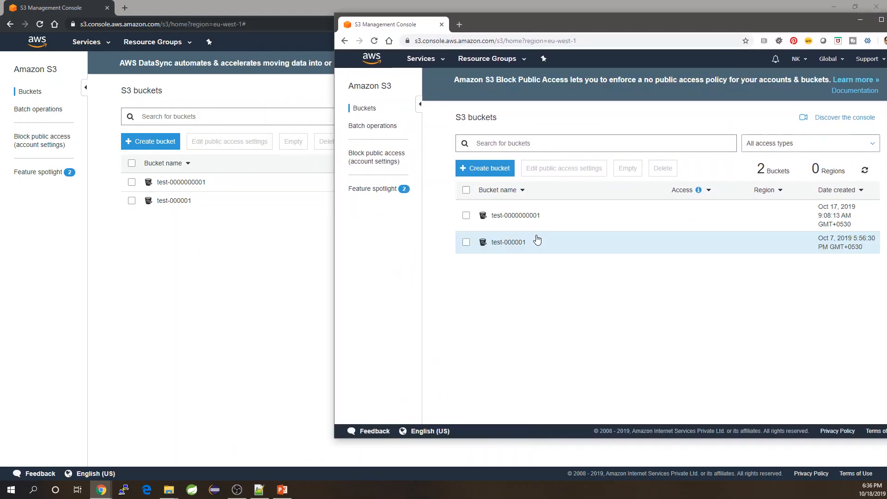
left_click(283, 14)
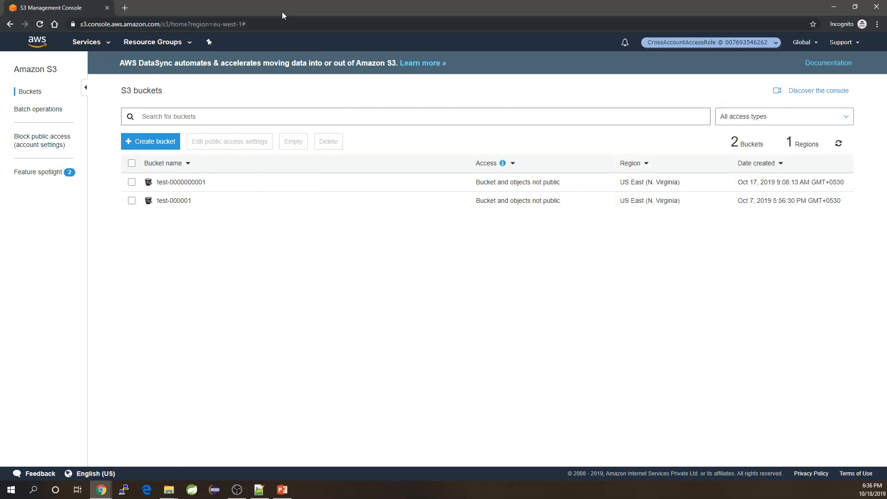
double_click(514, 12)
Place both S3 bucket lists side by side, then bring the PowerPoint slides up full screen
left_click_drag(616, 12, 162, 44)
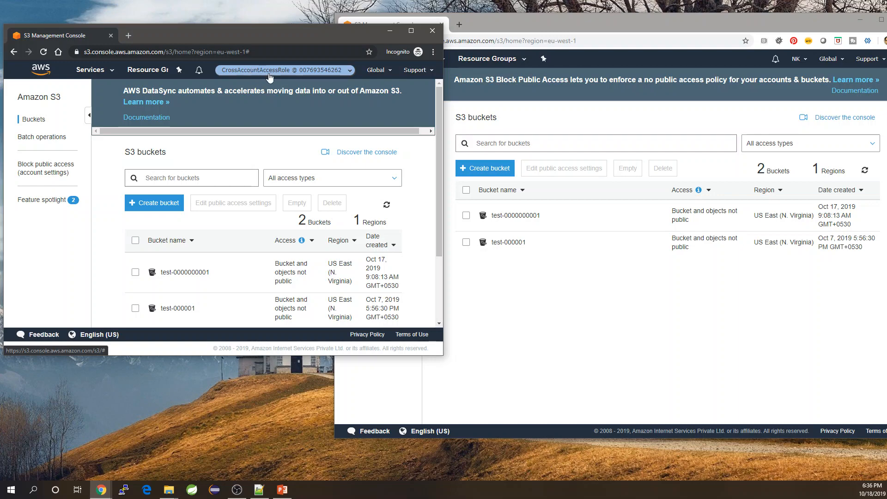
scroll(187, 278, "down", 3)
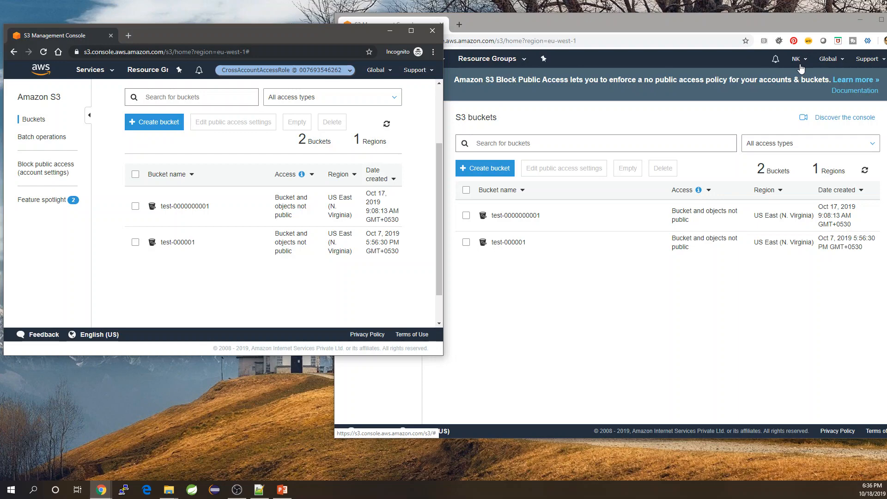
key("alt+Tab")
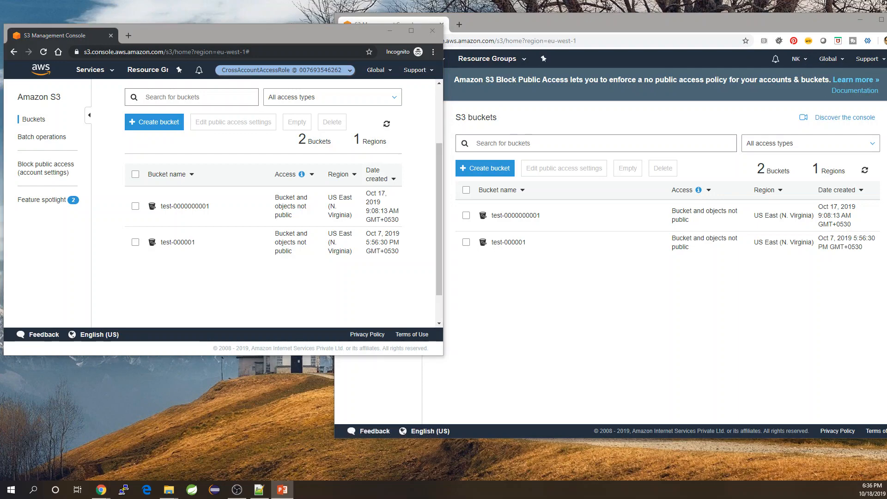
left_click_drag(886, 194, 439, 70)
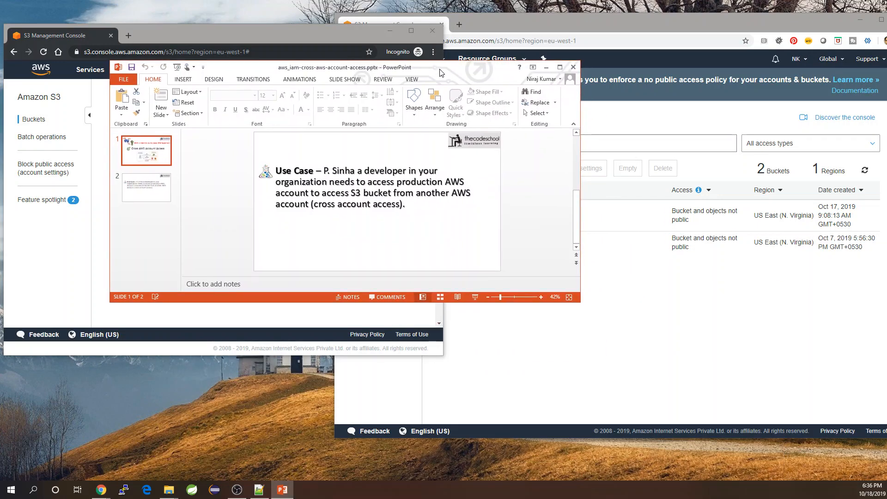
double_click(439, 70)
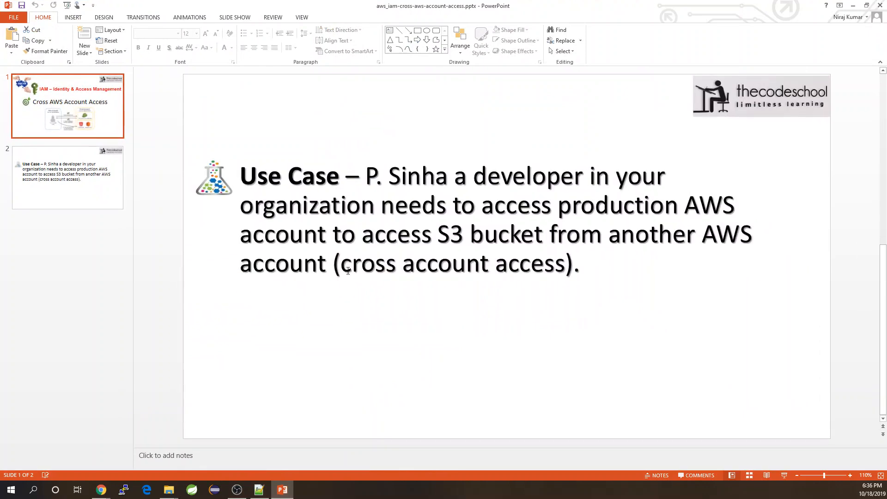